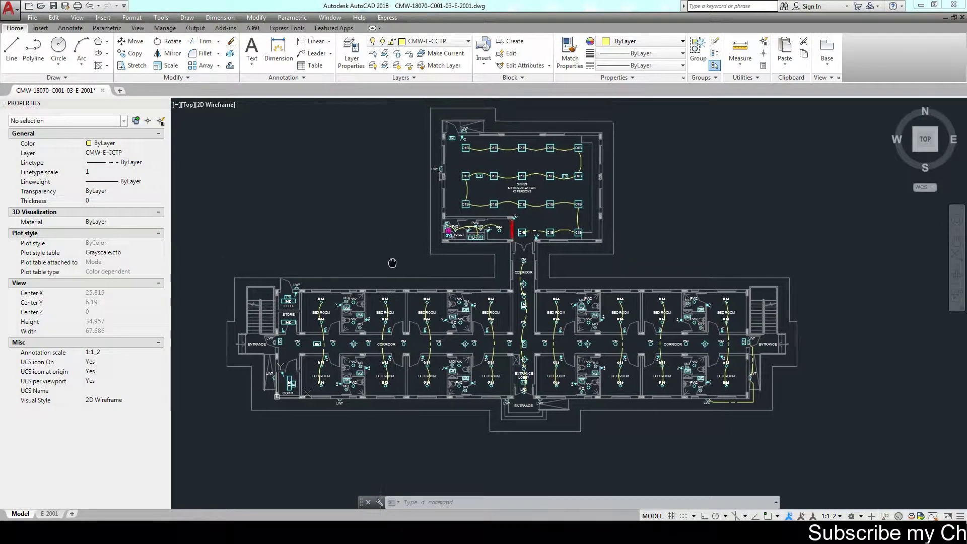
- Draw the first corridor wiring arc from one PS4 light to the next PS4
middle_drag(380, 241, 424, 279)
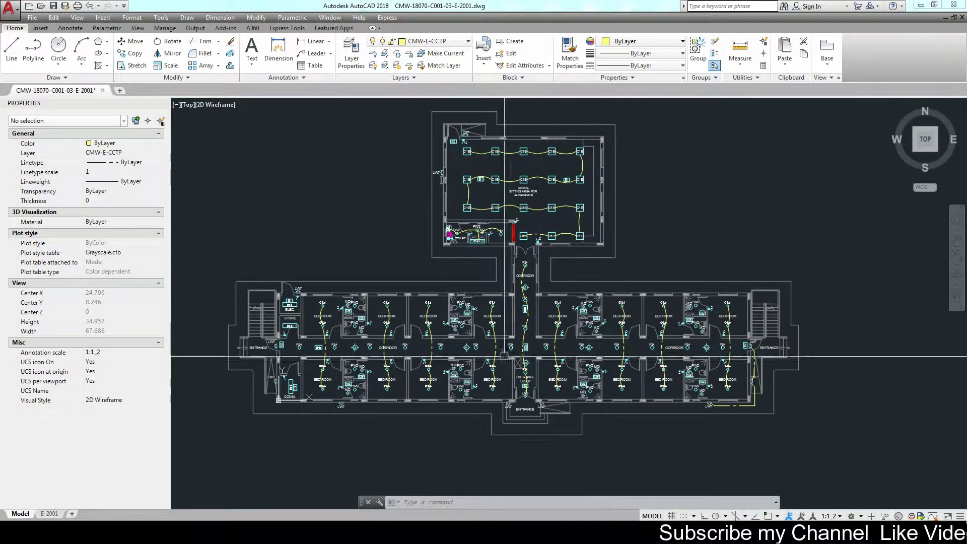
scroll(312, 367, up, 2)
scroll(311, 367, up, 2)
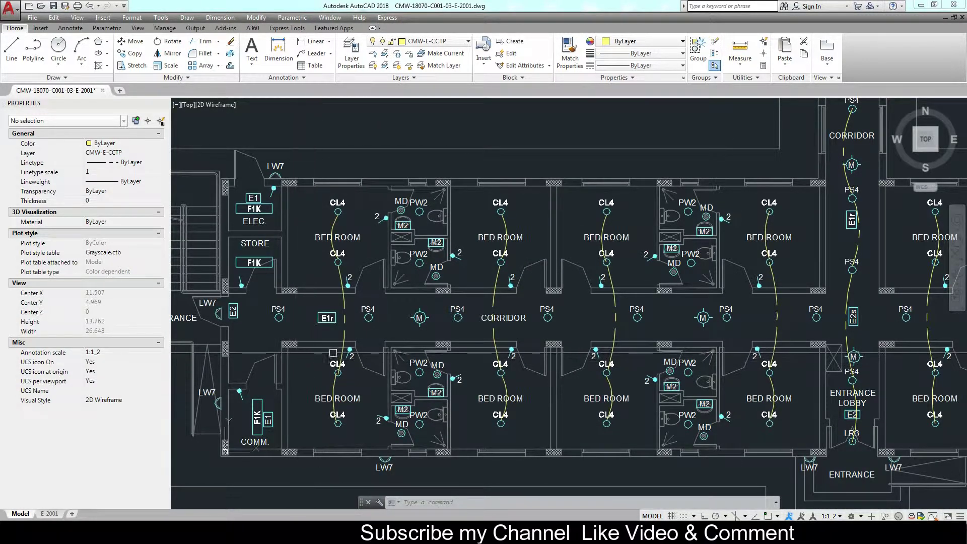
scroll(346, 351, down, 2)
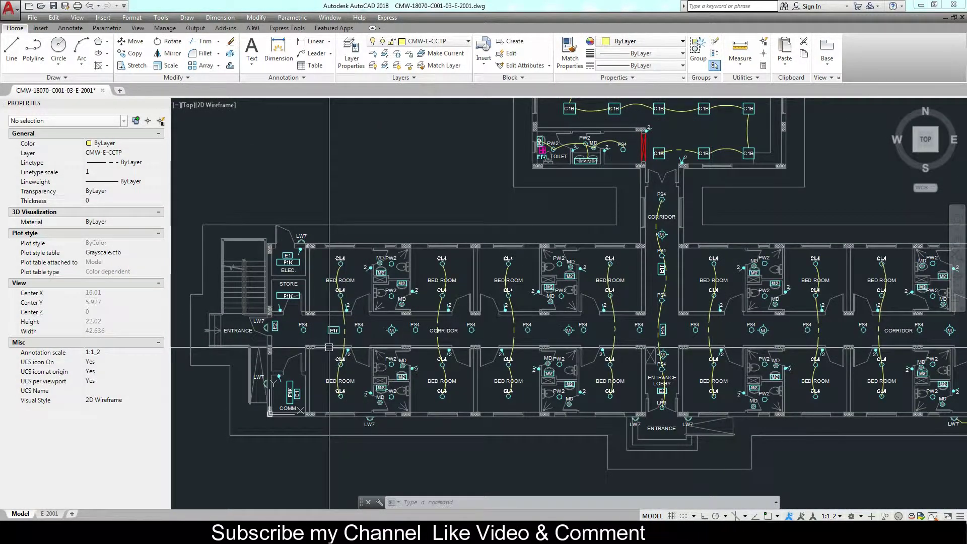
scroll(275, 341, up, 2)
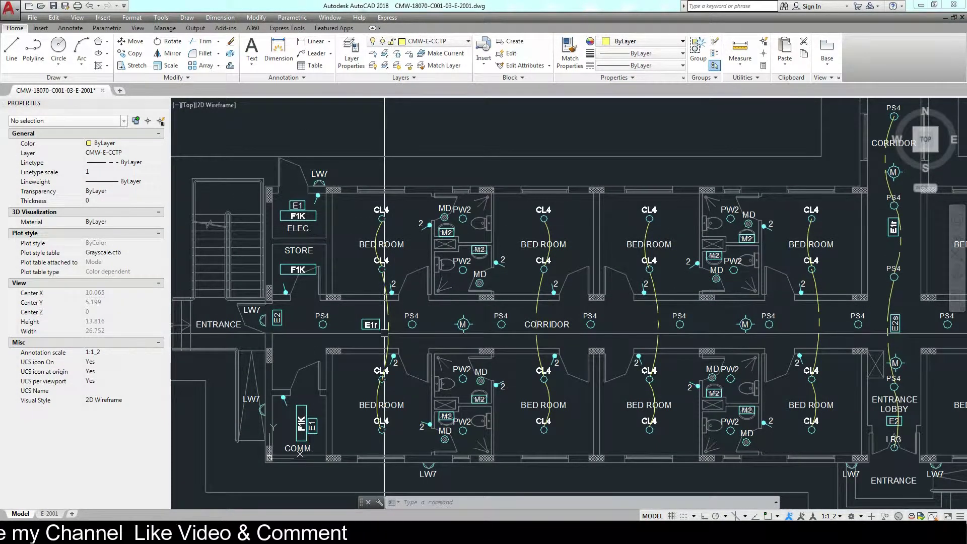
scroll(385, 333, up, 2)
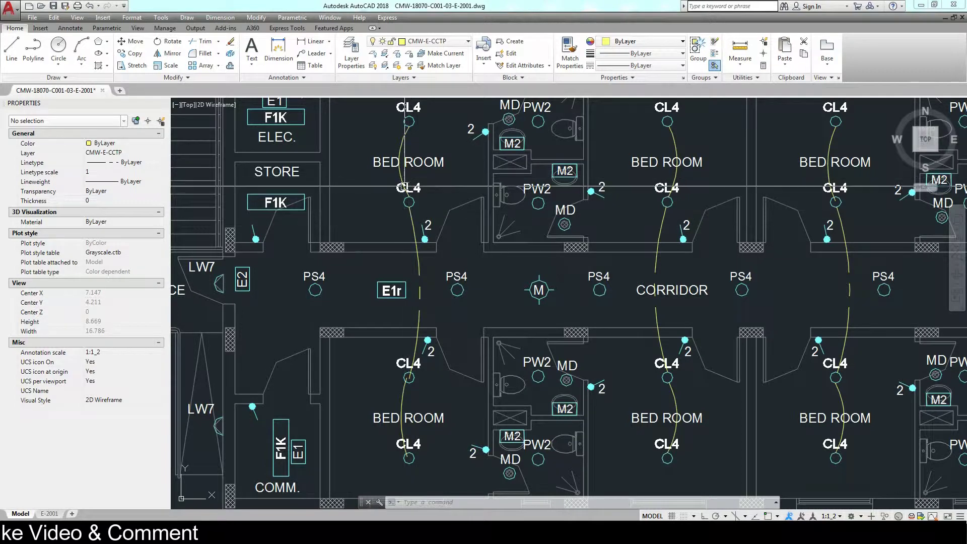
scroll(405, 187, down, 2)
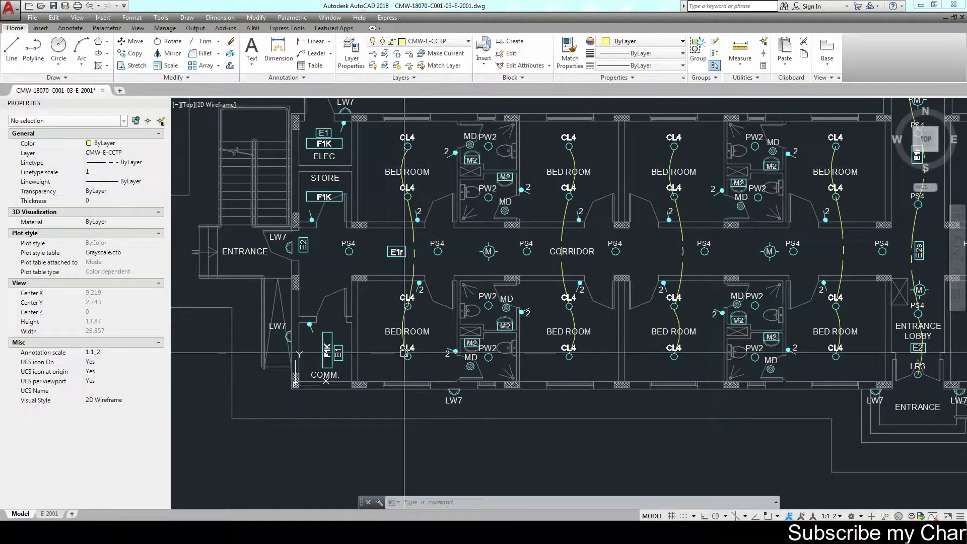
middle_drag(417, 250, 433, 300)
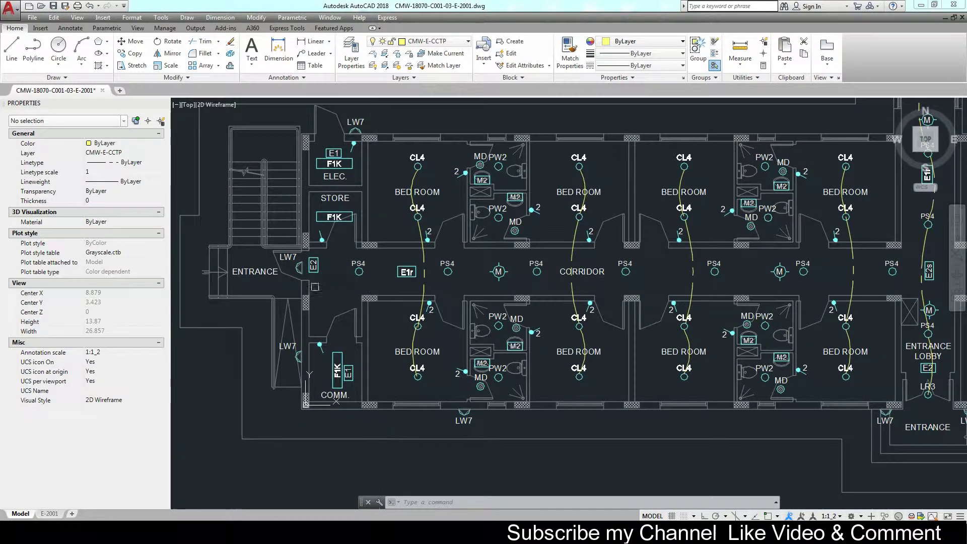
key(Return)
scroll(310, 288, up, 3)
scroll(313, 282, up, 3)
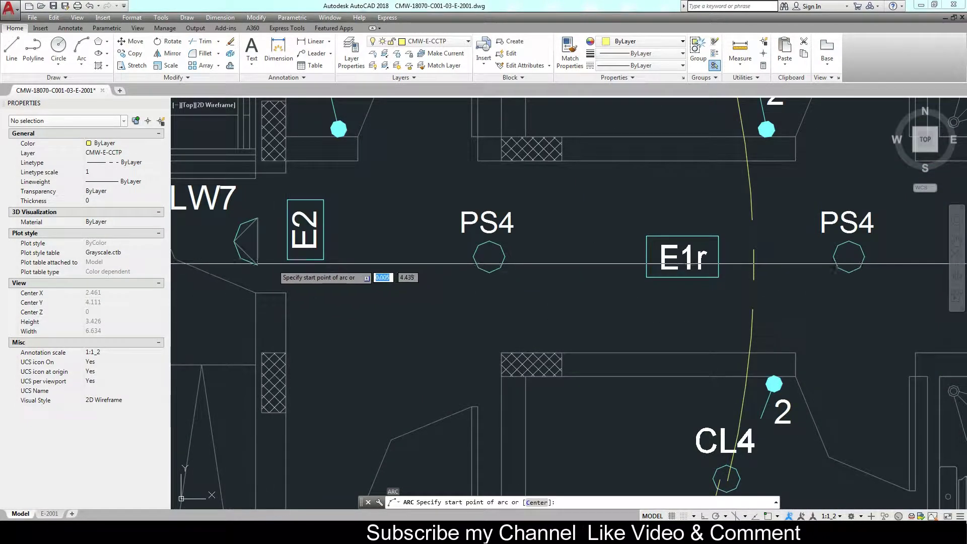
scroll(284, 257, down, 8)
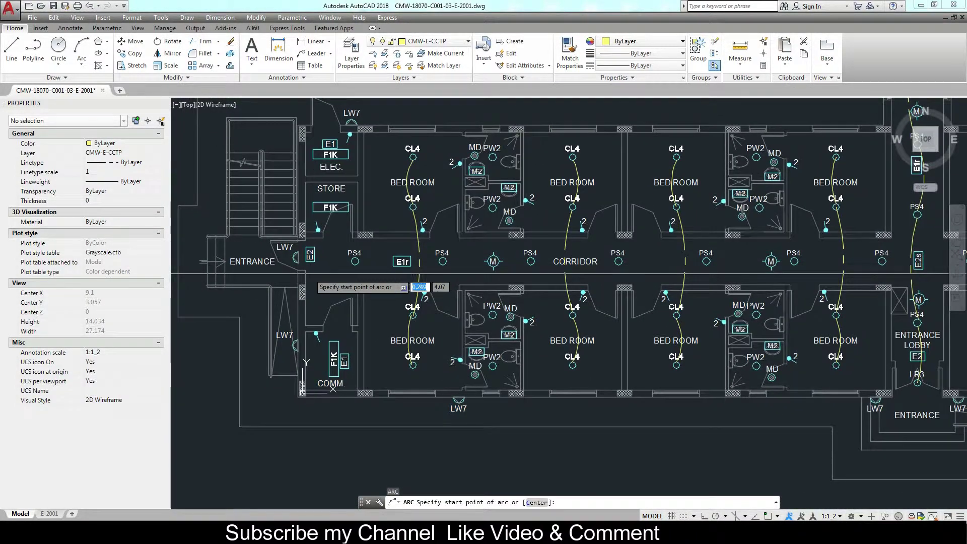
scroll(306, 263, up, 6)
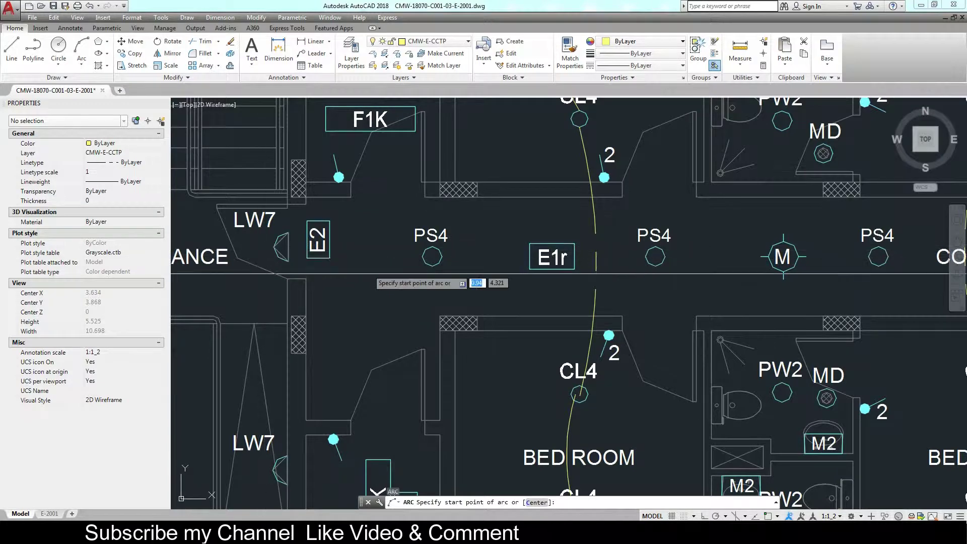
middle_drag(492, 280, 408, 298)
click(351, 278)
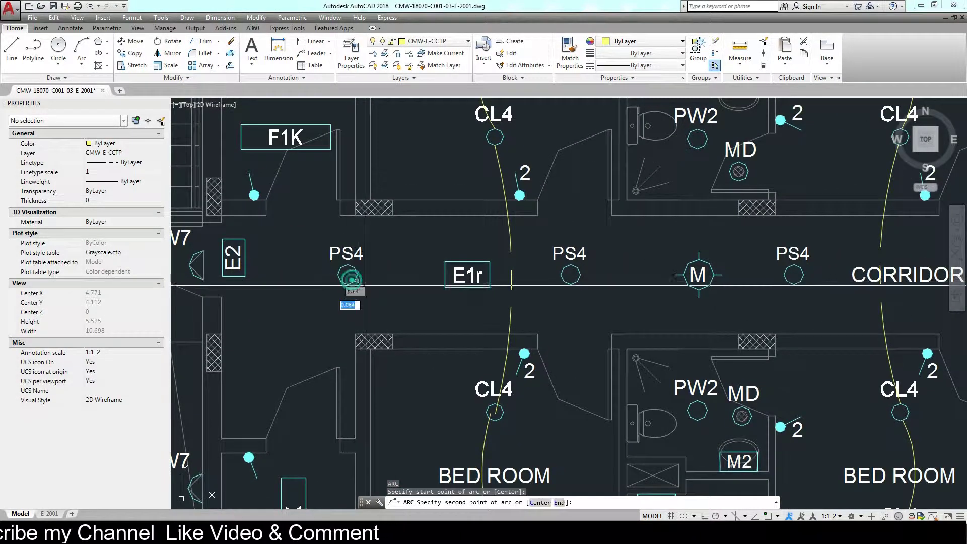
scroll(388, 282, up, 3)
click(419, 295)
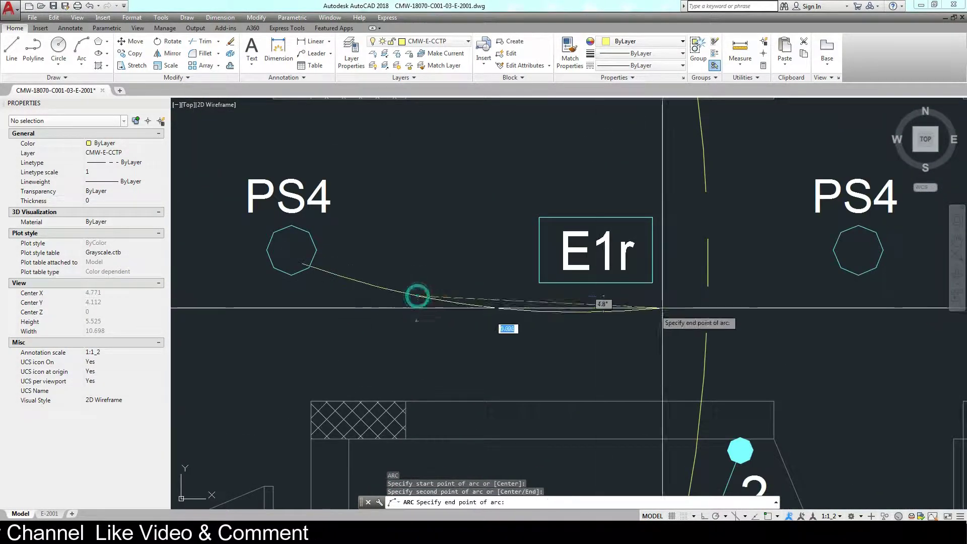
click(838, 256)
- Arc the wiring beneath the M fitting to the PS4 light past it
scroll(193, 282, down, 2)
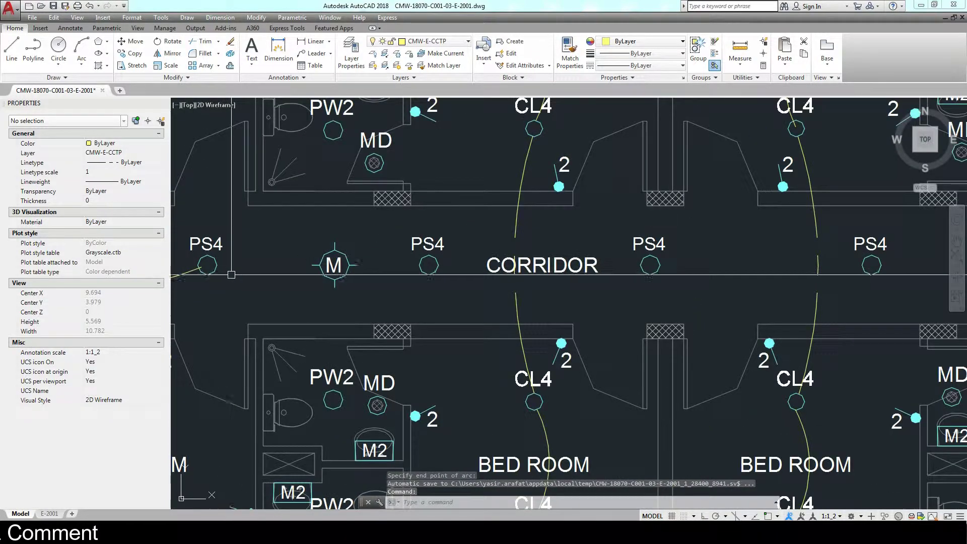
scroll(227, 272, down, 1)
scroll(298, 271, up, 2)
key(Return)
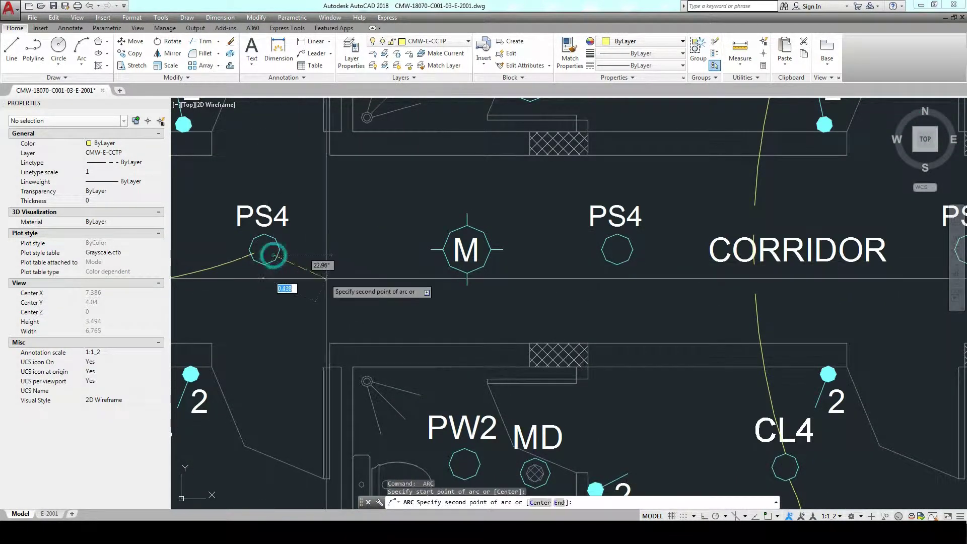
click(406, 291)
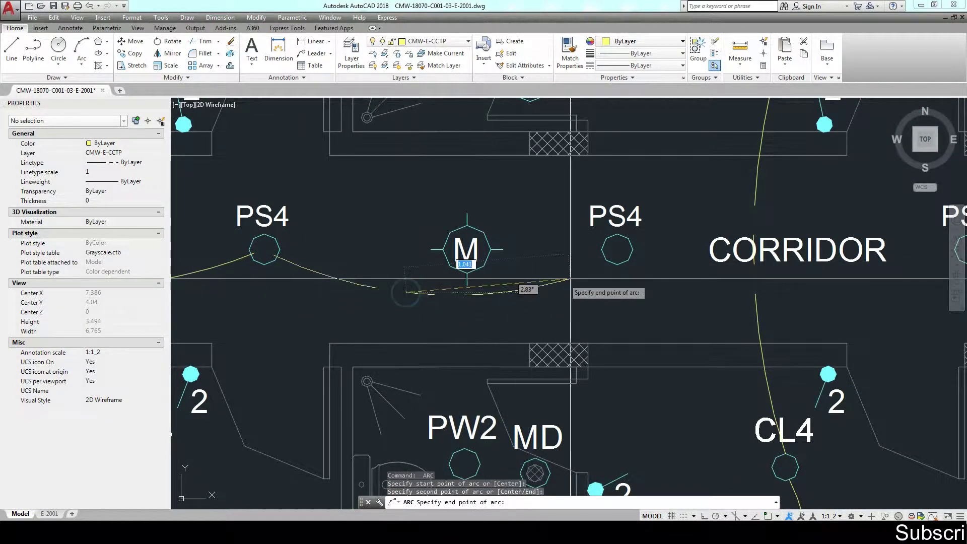
key(Return)
click(619, 256)
- Add a wiring arc between the next two corridor PS4 lights
middle_drag(626, 270, 244, 252)
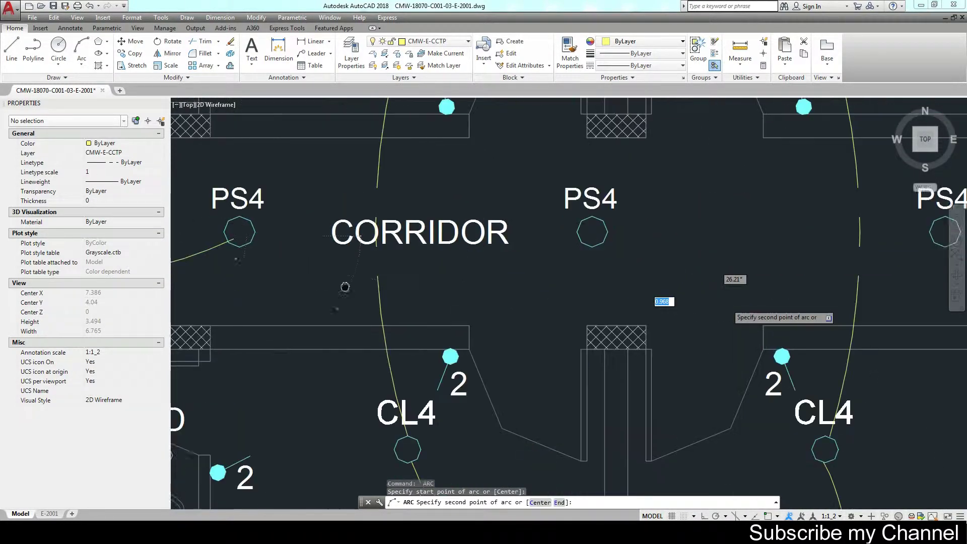
click(422, 280)
click(556, 247)
scroll(755, 259, down, 3)
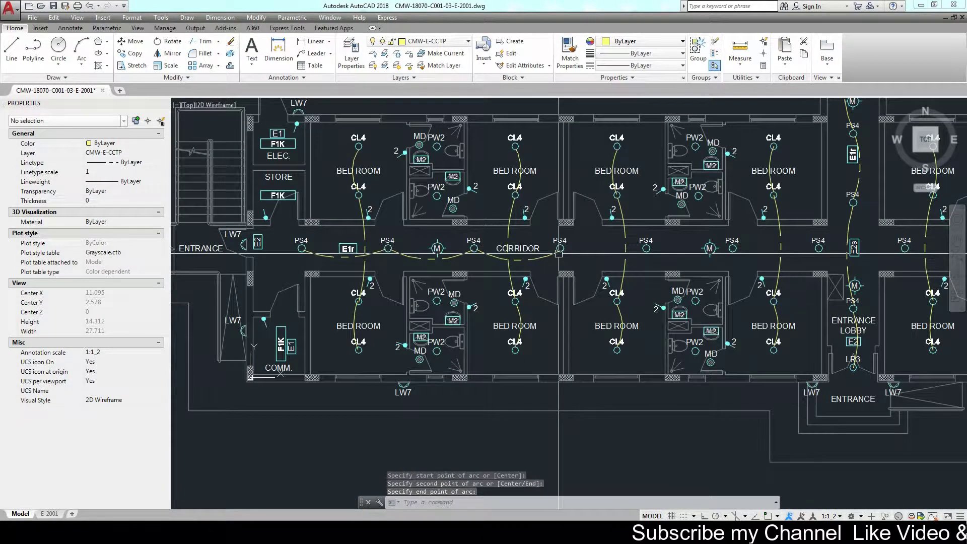
scroll(453, 259, up, 1)
scroll(351, 260, up, 2)
- Arc from a corridor PS4 into the M fitting, then from M to the PS4 beyond
key(Return)
click(313, 249)
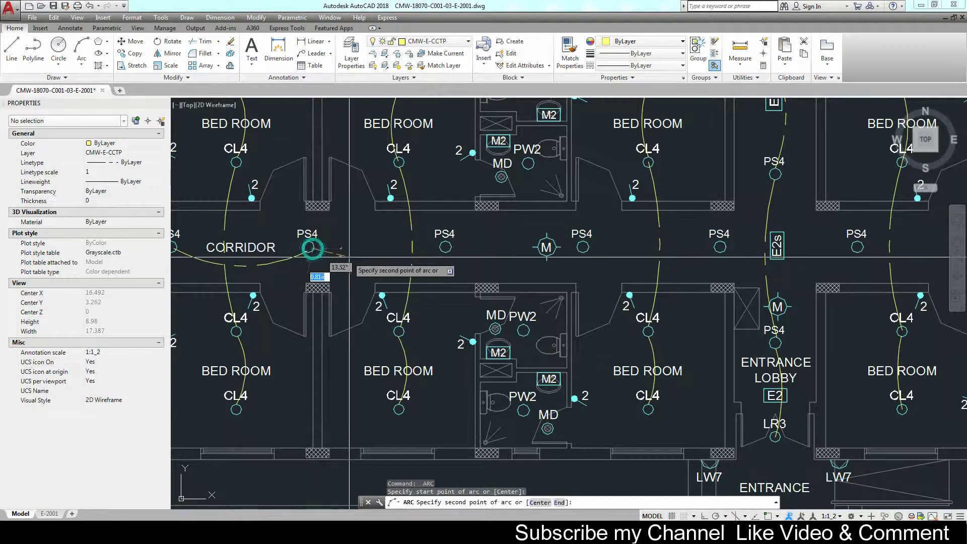
click(360, 259)
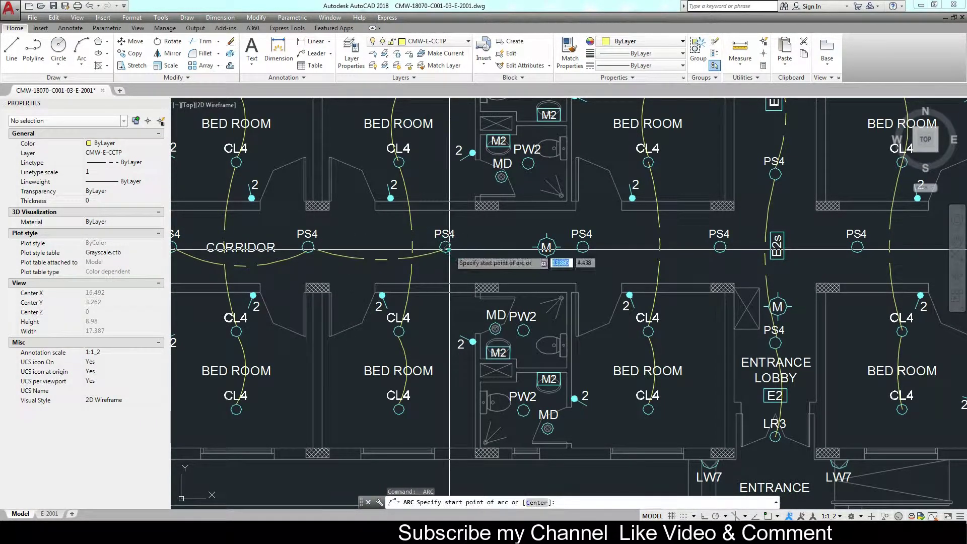
click(532, 252)
scroll(555, 255, up, 4)
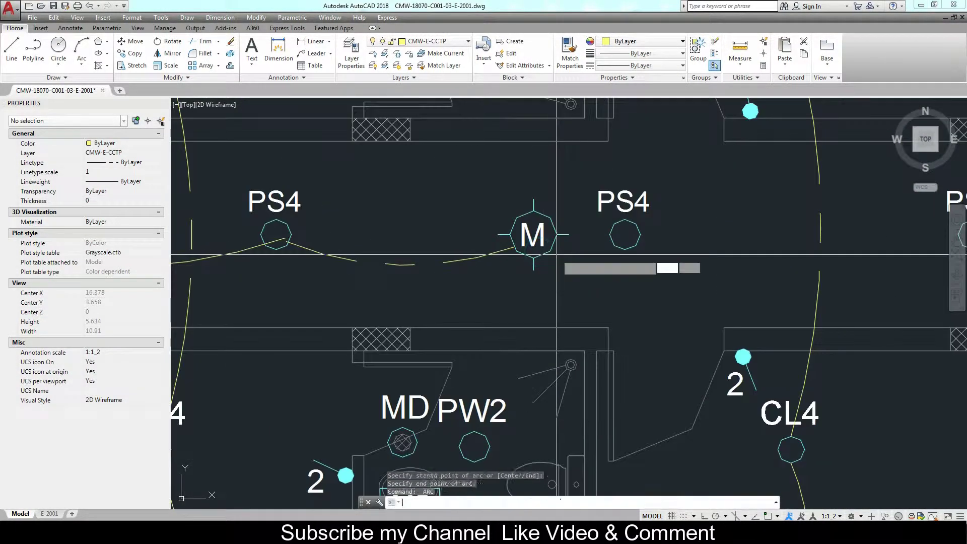
key(Return)
click(555, 252)
click(574, 257)
click(621, 252)
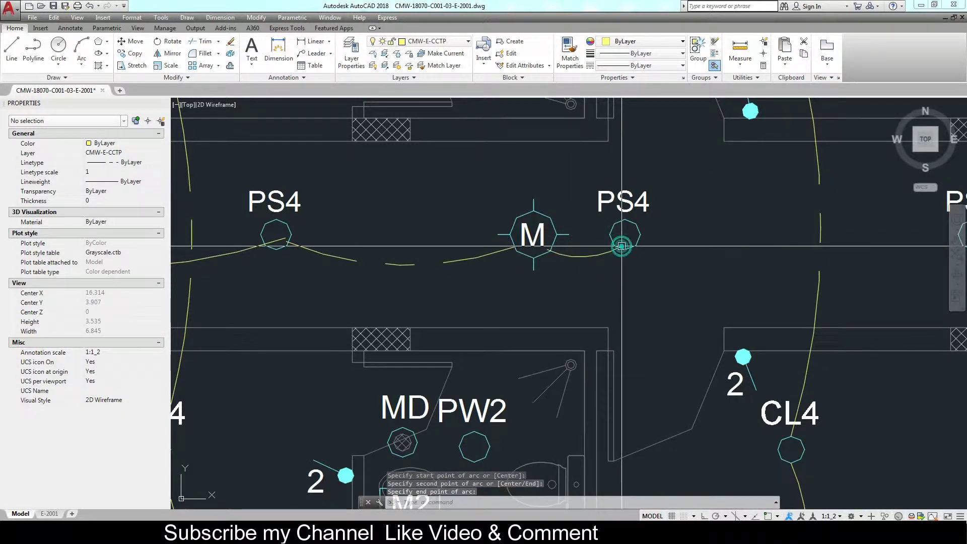
scroll(620, 254, down, 2)
middle_drag(638, 260, 474, 266)
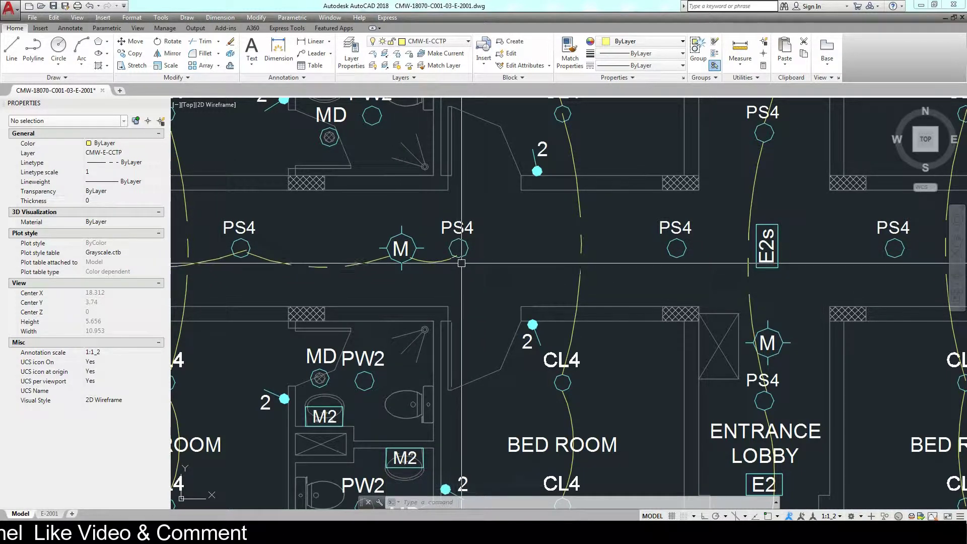
- Continue the arc wiring to the next two PS4 lights along the right-wing corridor
key(Return)
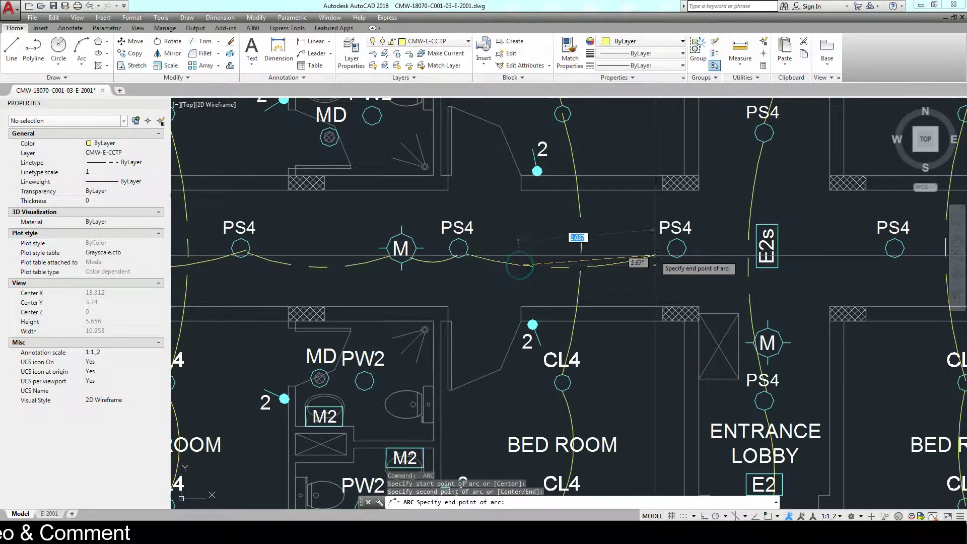
click(665, 250)
key(Return)
middle_drag(726, 265, 581, 280)
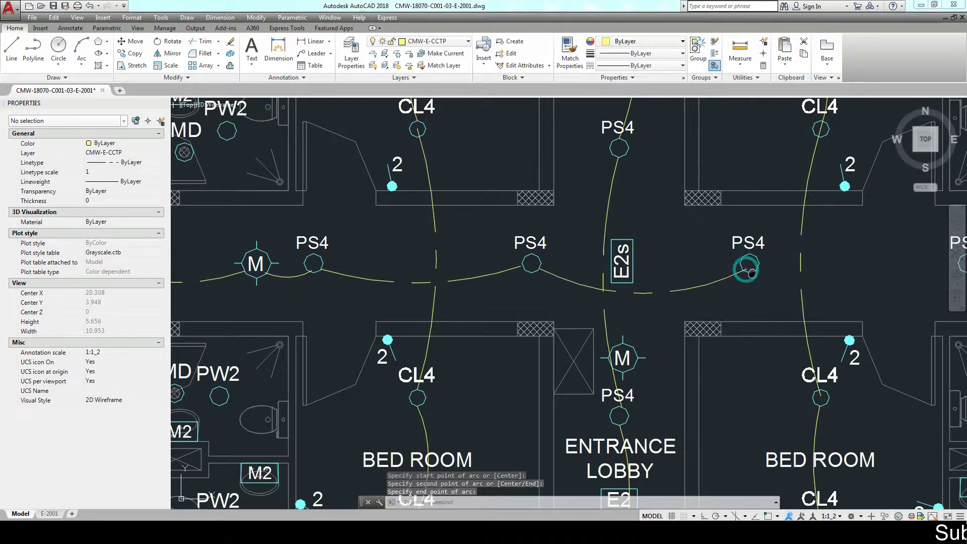
middle_drag(750, 272, 423, 301)
click(423, 301)
- Extend the arcs through the middle and right PS4 lights to the PS4 near the entrance
key(Return)
click(423, 301)
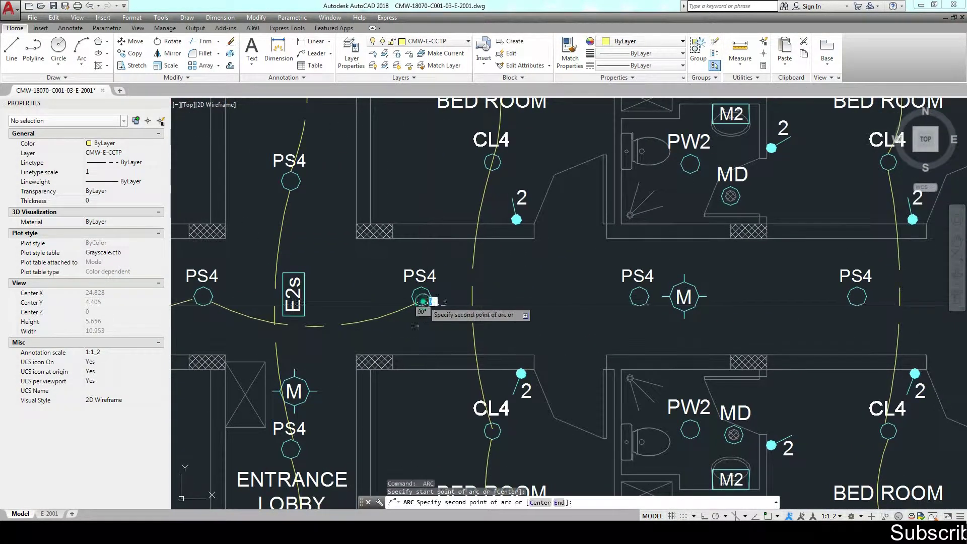
click(637, 298)
key(Return)
key(Return)
click(858, 298)
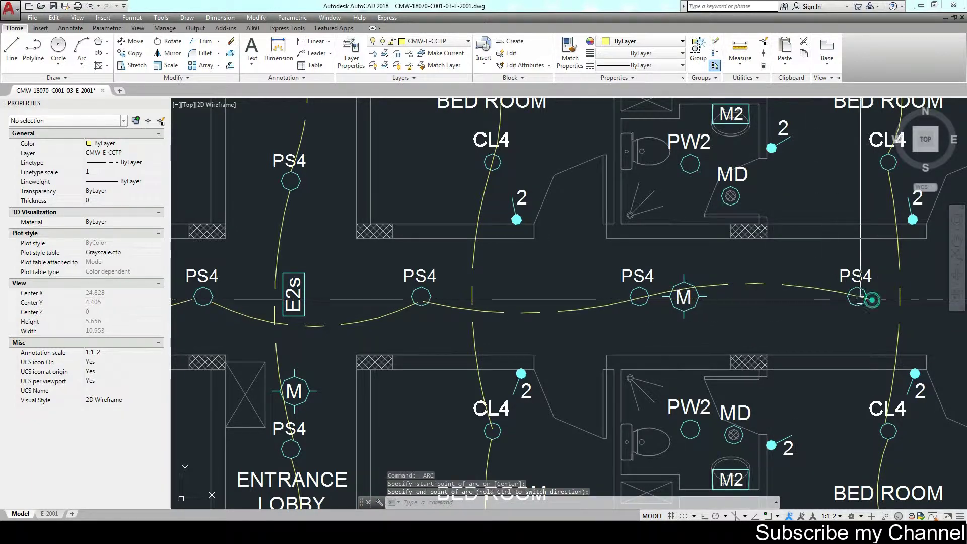
middle_drag(872, 300, 299, 308)
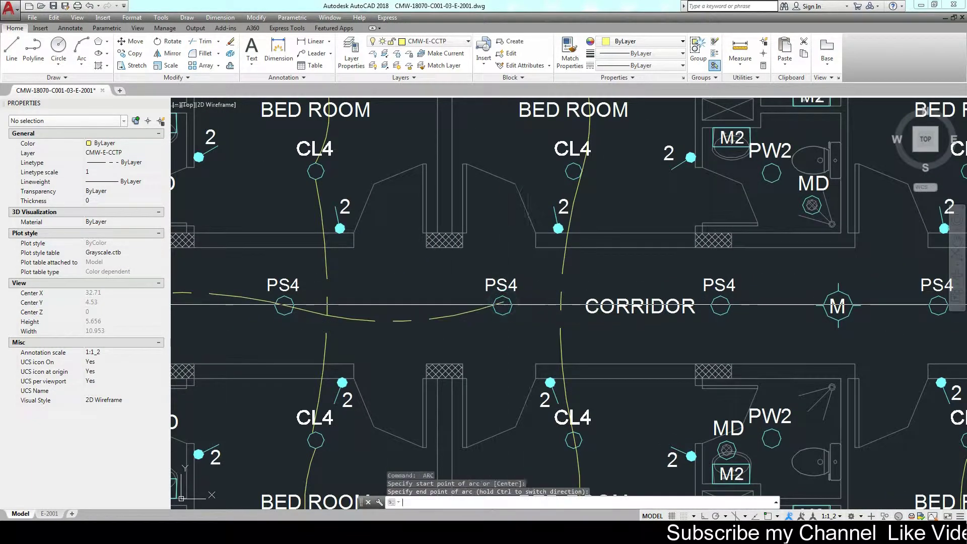
click(720, 305)
key(Return)
key(Return)
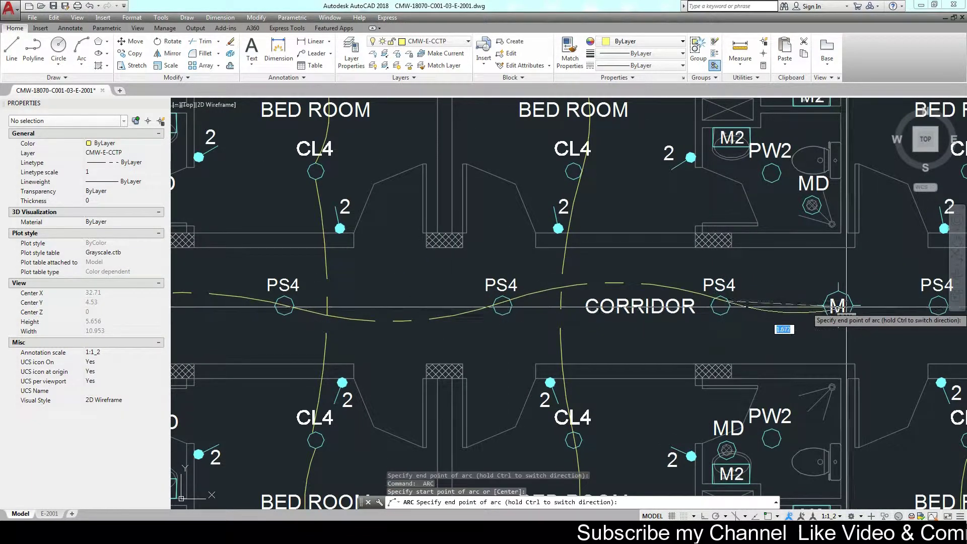
middle_drag(846, 305, 313, 328)
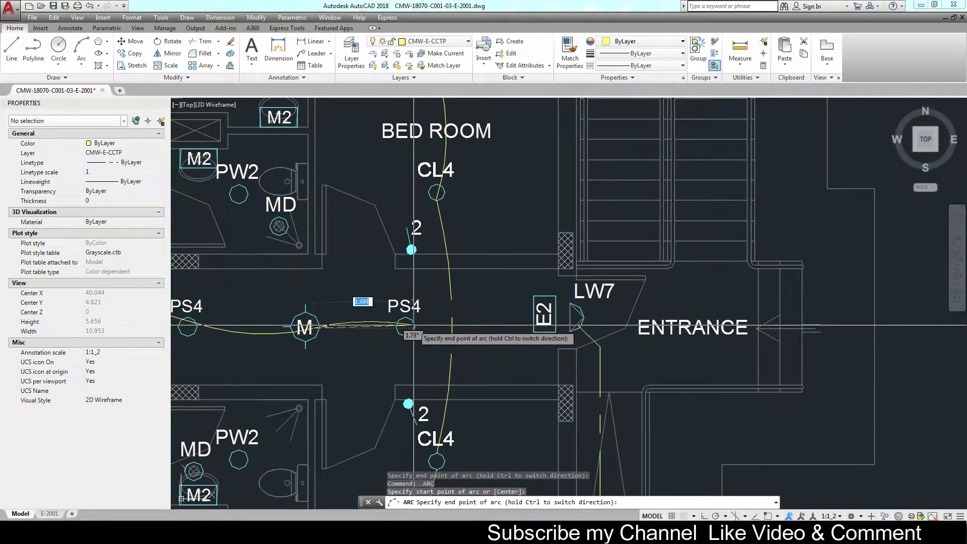
click(414, 326)
- Zoom out over the whole floor plan and pan toward the bedroom wing
scroll(525, 308, down, 5)
scroll(525, 309, up, 1)
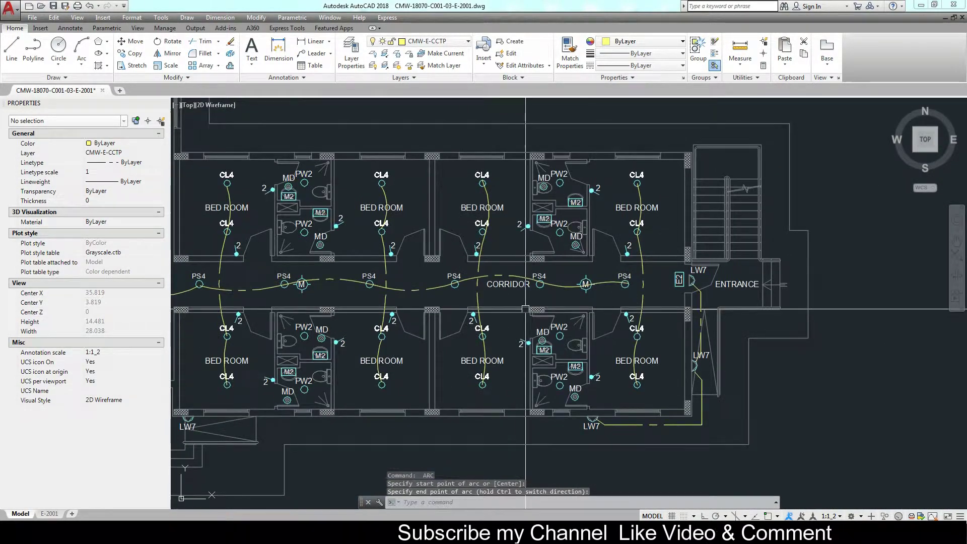
scroll(479, 316, down, 4)
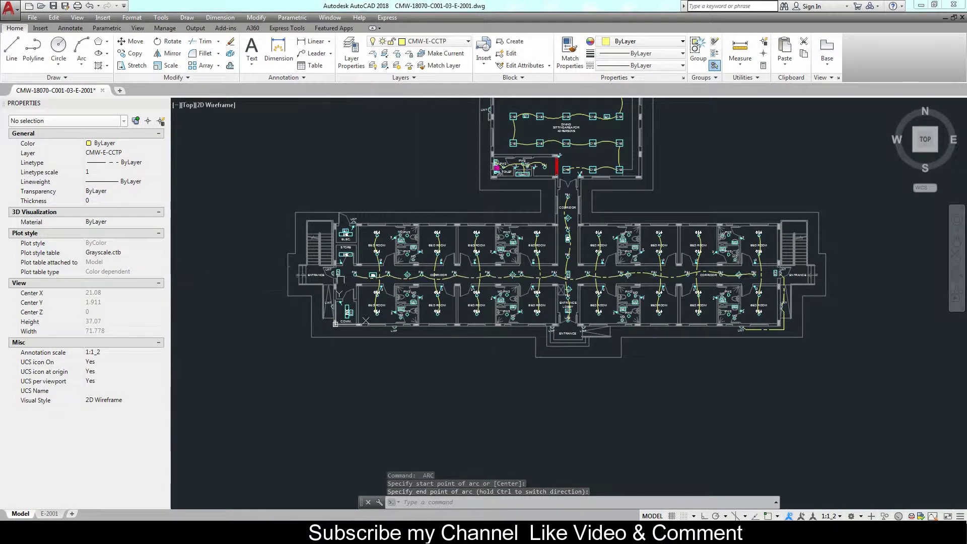
scroll(332, 302, up, 2)
mouse_move(652, 372)
middle_down()
mouse_move(664, 363)
mouse_move(512, 345)
middle_up()
- Draw an orthogonal polyline wire from beside one LW7 light to another LW7 light
text(pl)
key(Return)
scroll(811, 316, up, 2)
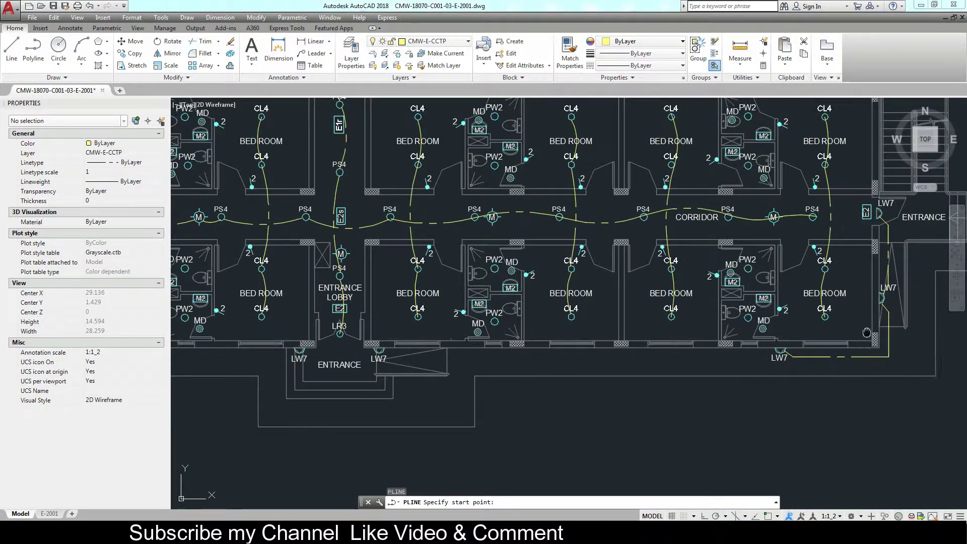
scroll(700, 363, up, 4)
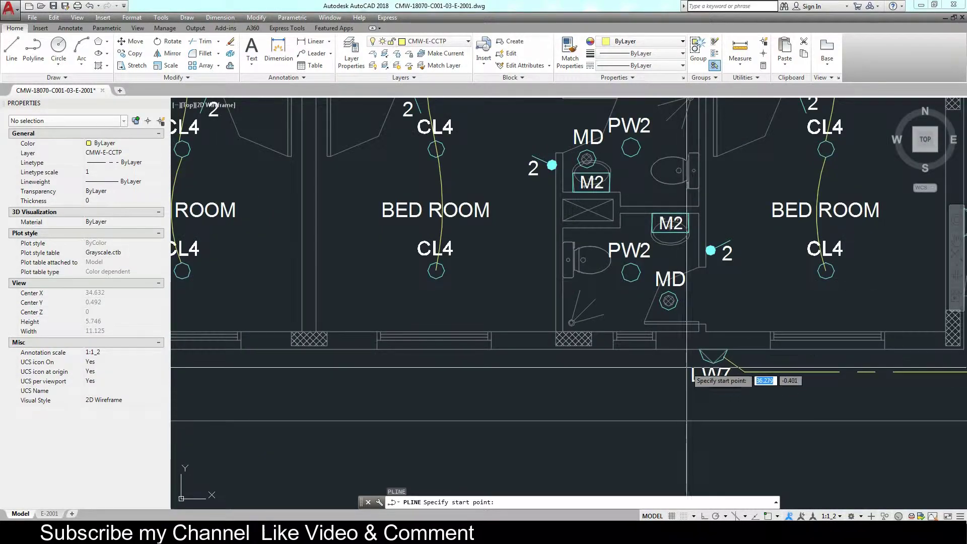
scroll(703, 355, up, 2)
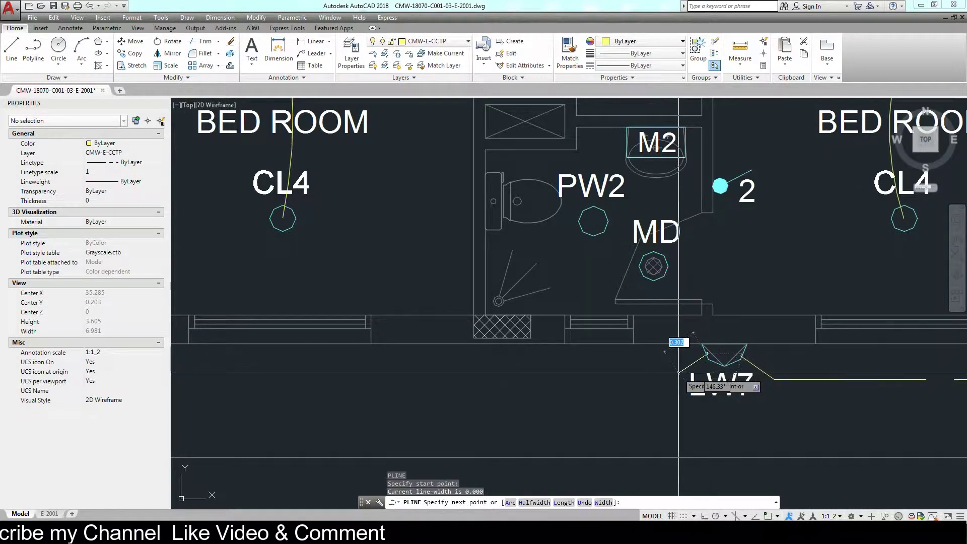
click(707, 354)
scroll(606, 351, down, 5)
scroll(554, 353, up, 2)
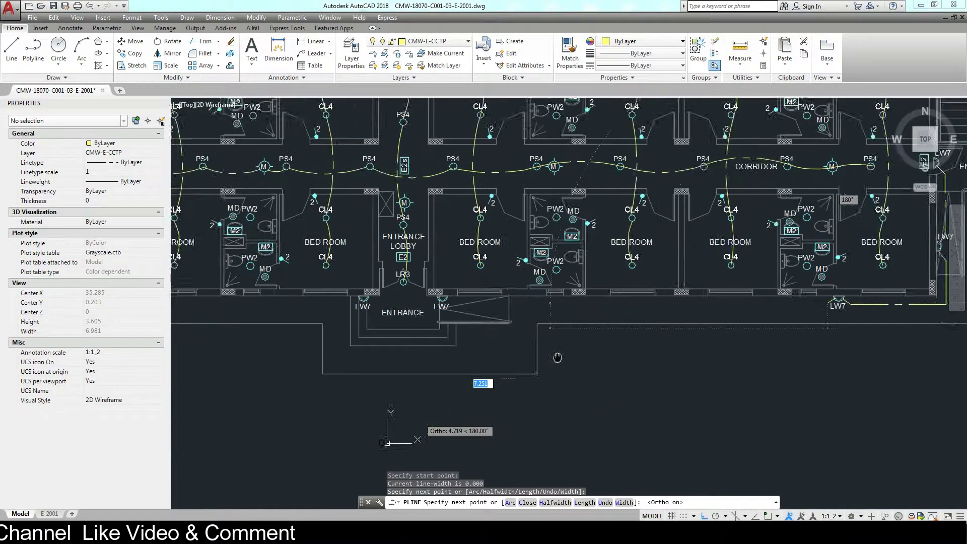
scroll(553, 327, up, 1)
scroll(538, 302, up, 1)
key(F8)
scroll(539, 302, up, 2)
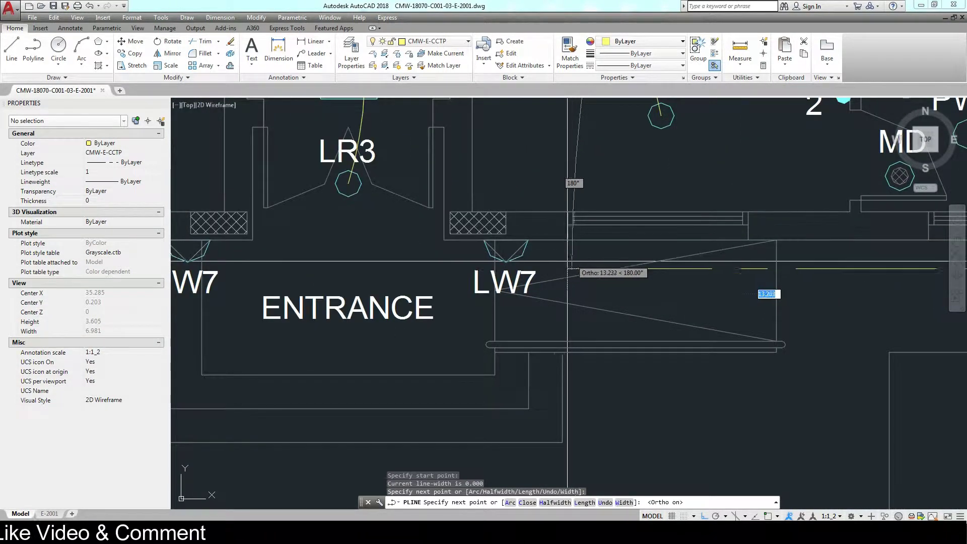
scroll(526, 246, up, 3)
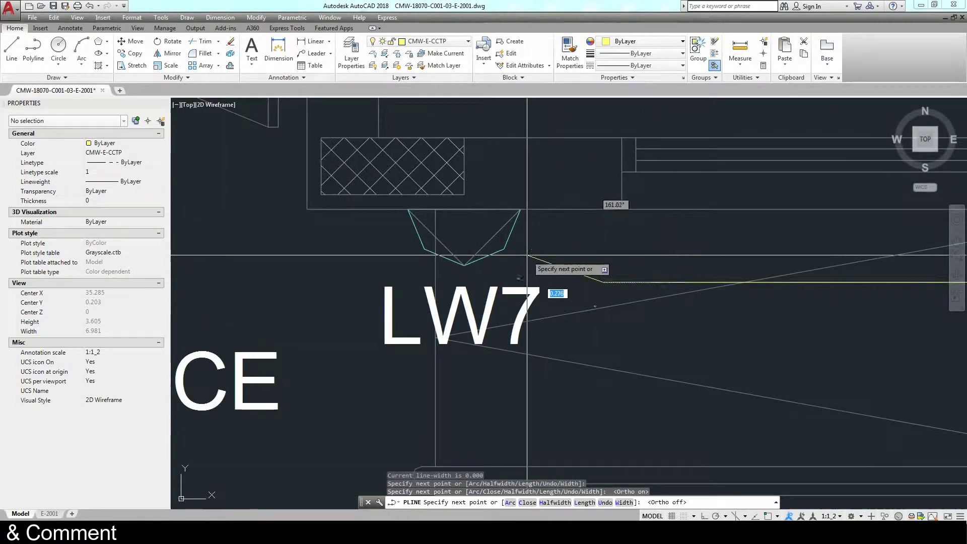
scroll(513, 227, up, 1)
click(514, 227)
- Start a new horizontal polyline wire at the next LW7 light
key(Return)
key(Return)
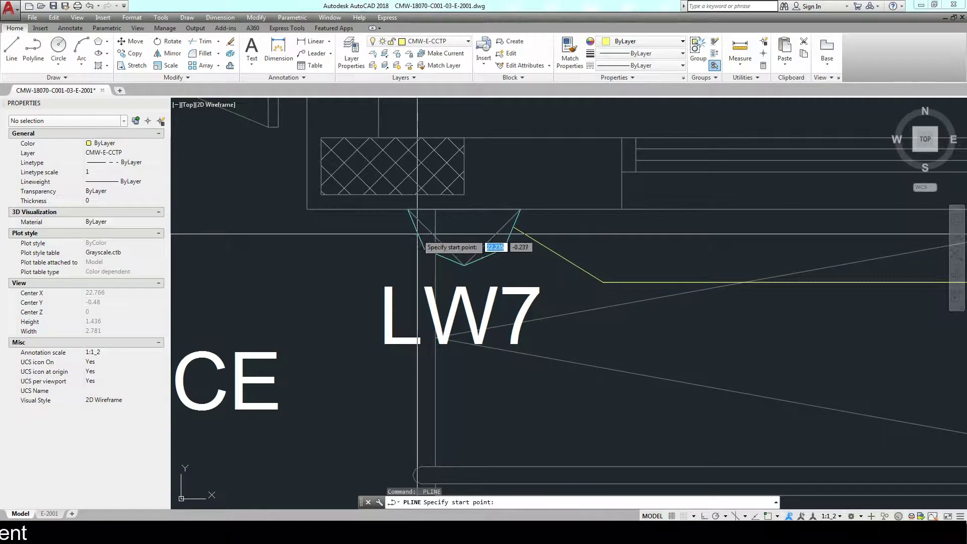
click(417, 234)
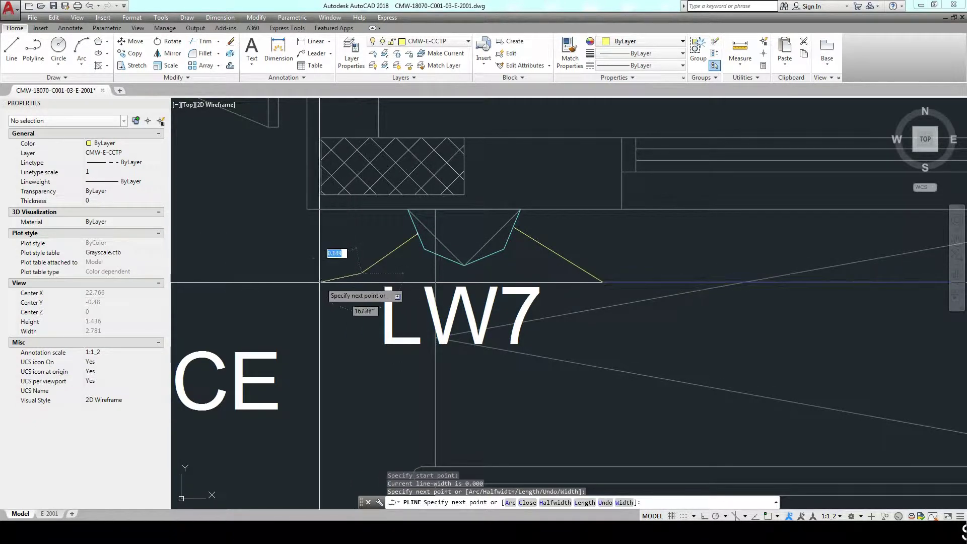
scroll(320, 282, down, 2)
scroll(323, 292, down, 2)
scroll(282, 307, down, 1)
key(F8)
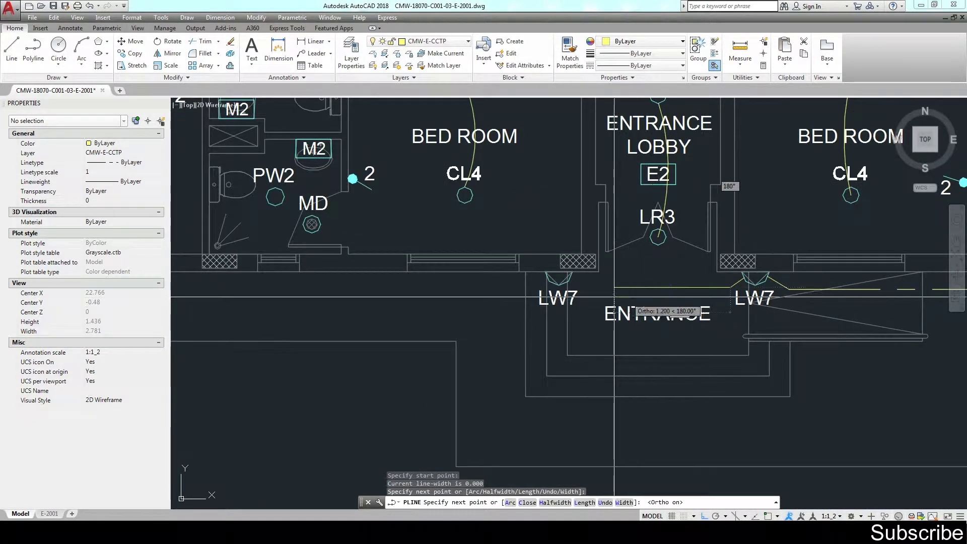
scroll(592, 293, up, 2)
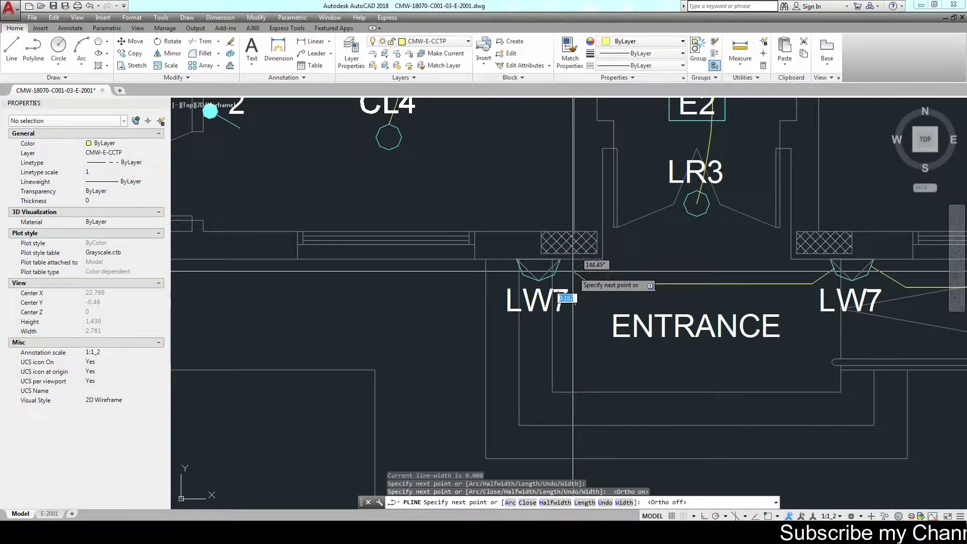
- Run a polyline wire between two LW7 lights along the row of bedrooms
key(Return)
key(Return)
click(516, 267)
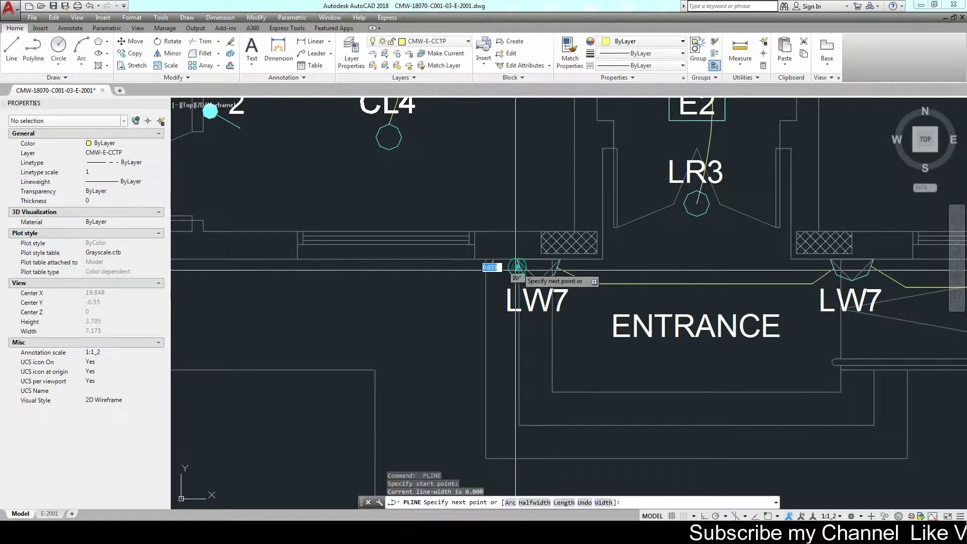
key(F8)
scroll(461, 264, down, 4)
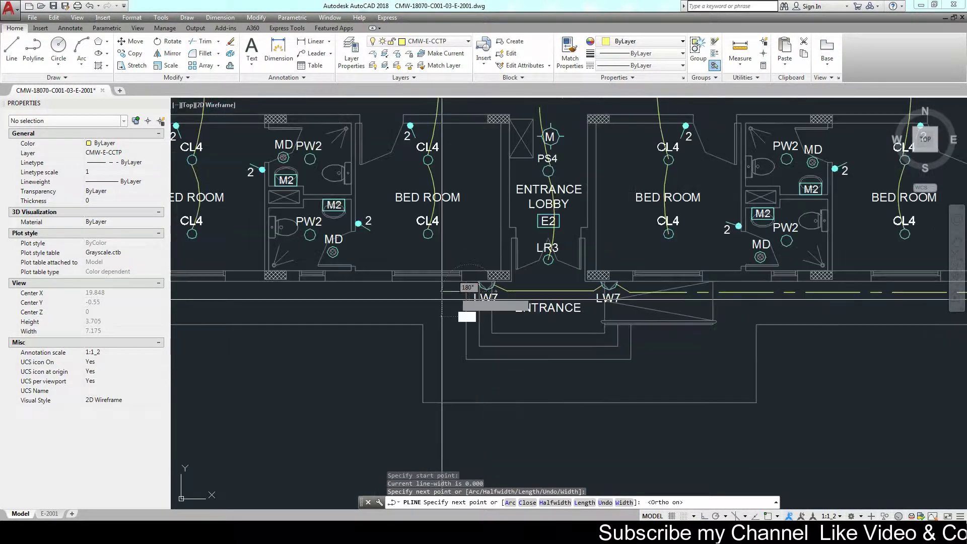
middle_drag(274, 319, 672, 355)
scroll(292, 315, up, 2)
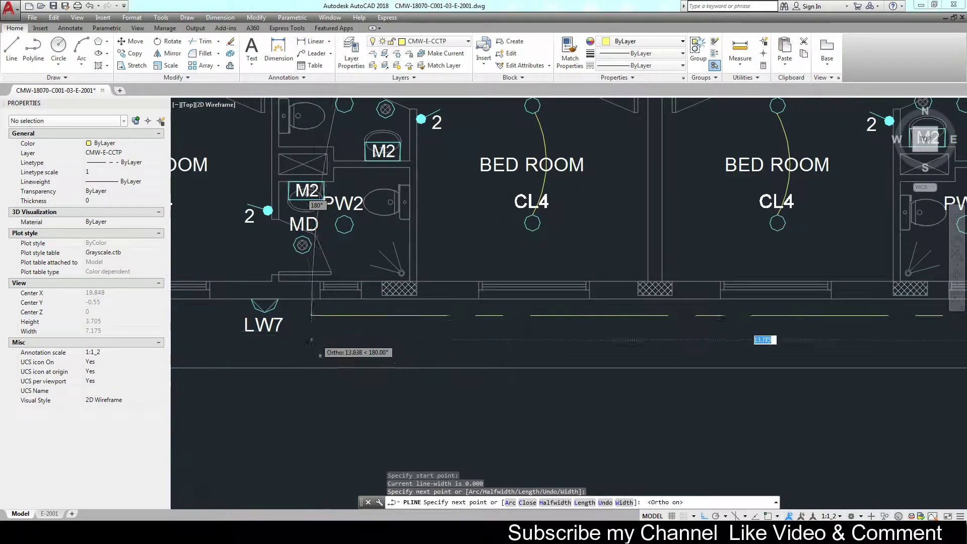
scroll(292, 315, up, 2)
key(F8)
middle_drag(292, 313, 533, 332)
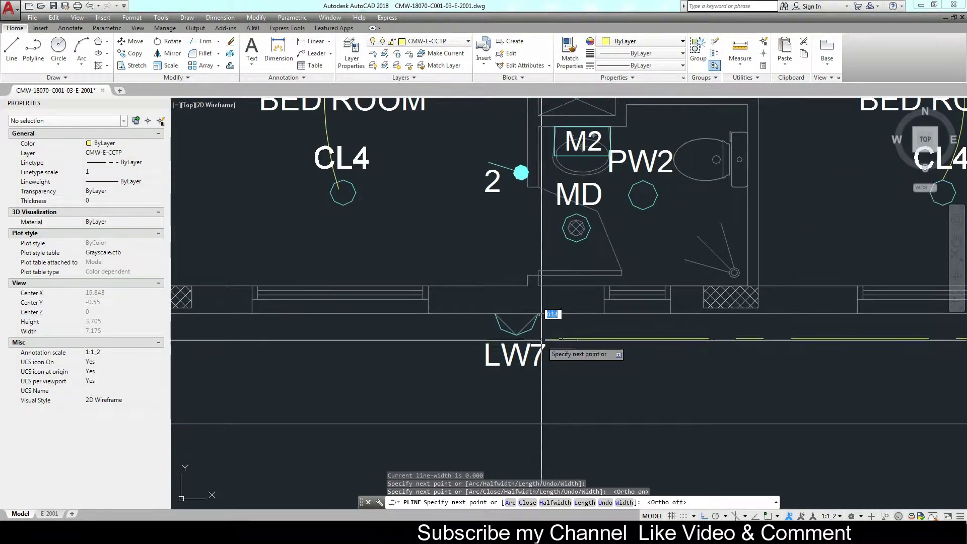
scroll(579, 338, up, 3)
click(522, 306)
- Route a wire from an LW7 light down past the COMM room and up to another LW7
key(Return)
key(Return)
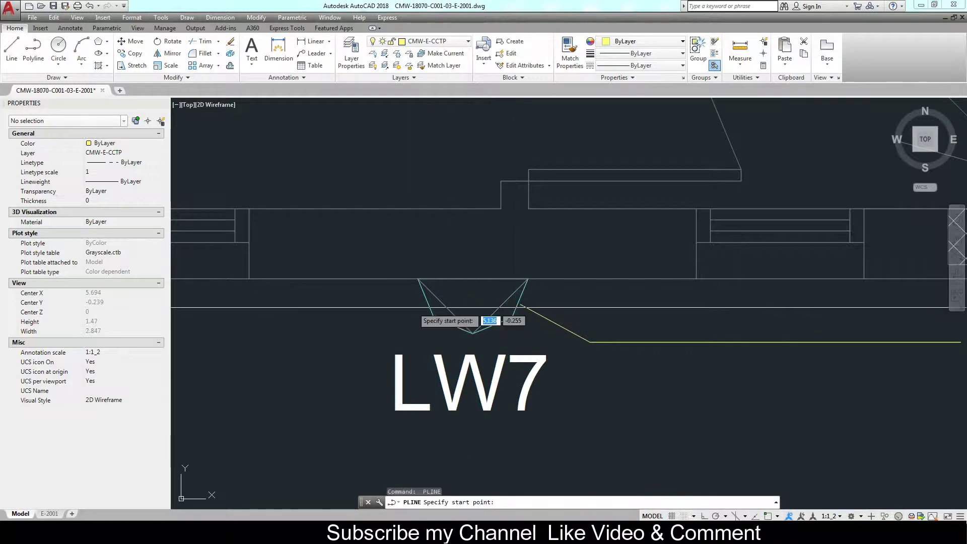
click(429, 305)
click(385, 336)
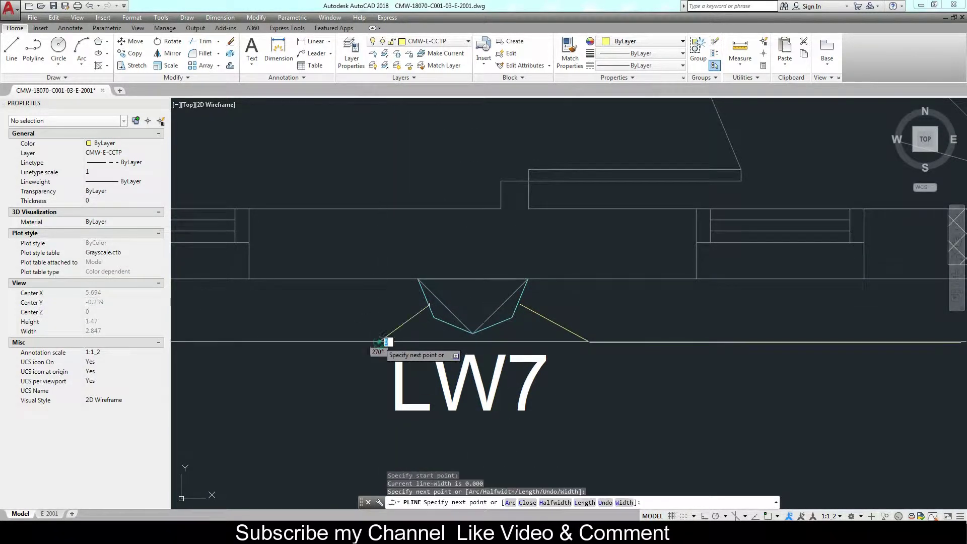
key(F8)
scroll(356, 327, down, 5)
middle_drag(276, 366, 519, 348)
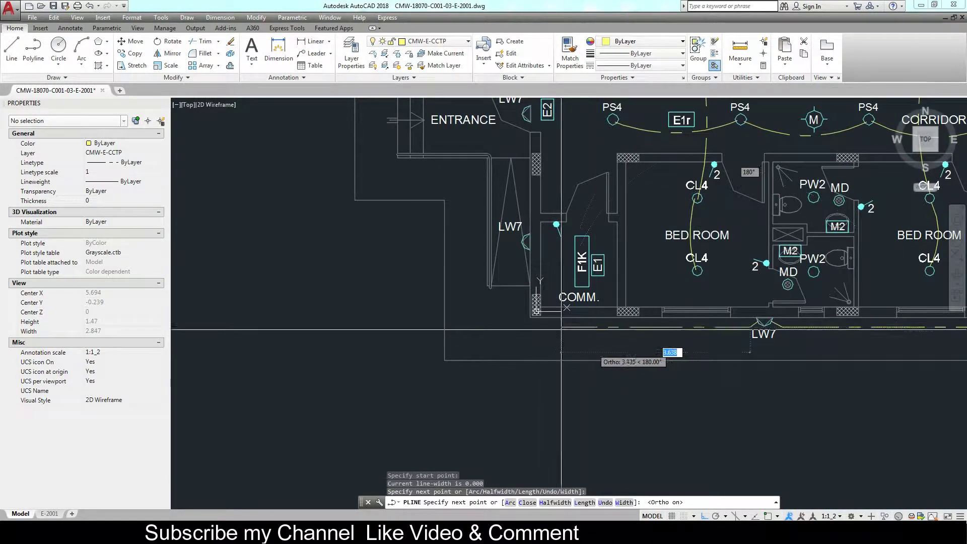
scroll(502, 324, up, 2)
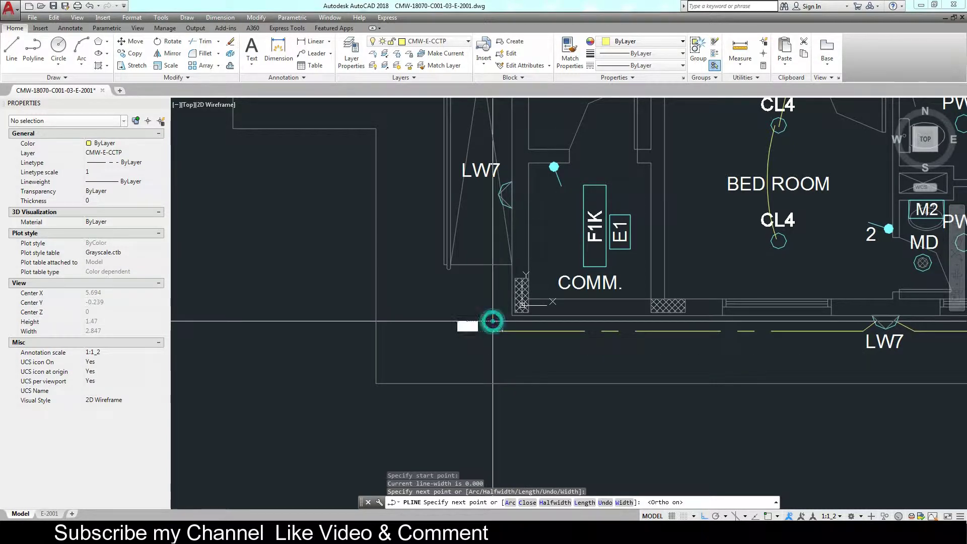
click(492, 319)
scroll(496, 209, up, 4)
click(493, 224)
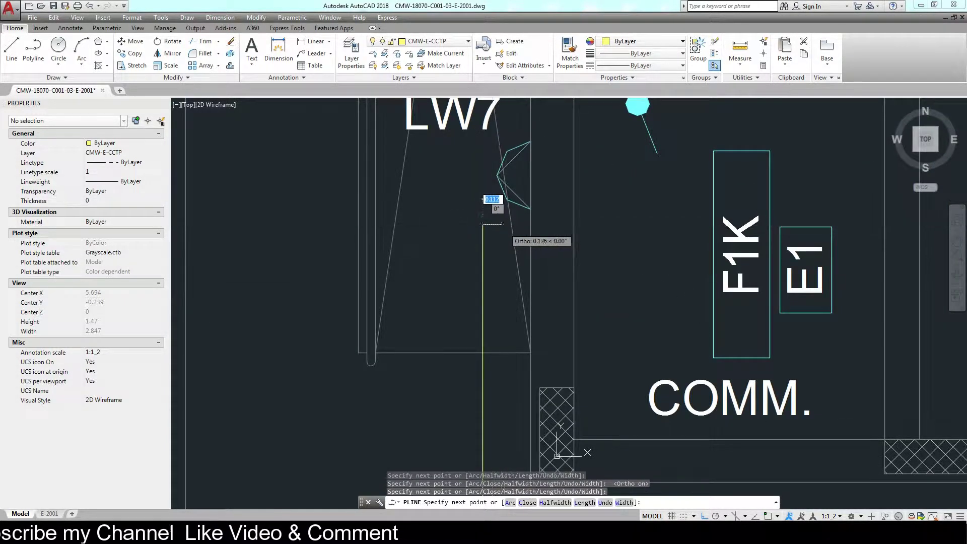
click(505, 193)
- Run the last wire from an LW7 light down to the entrance LW7 light and end PLINE
key(Return)
key(Return)
click(517, 151)
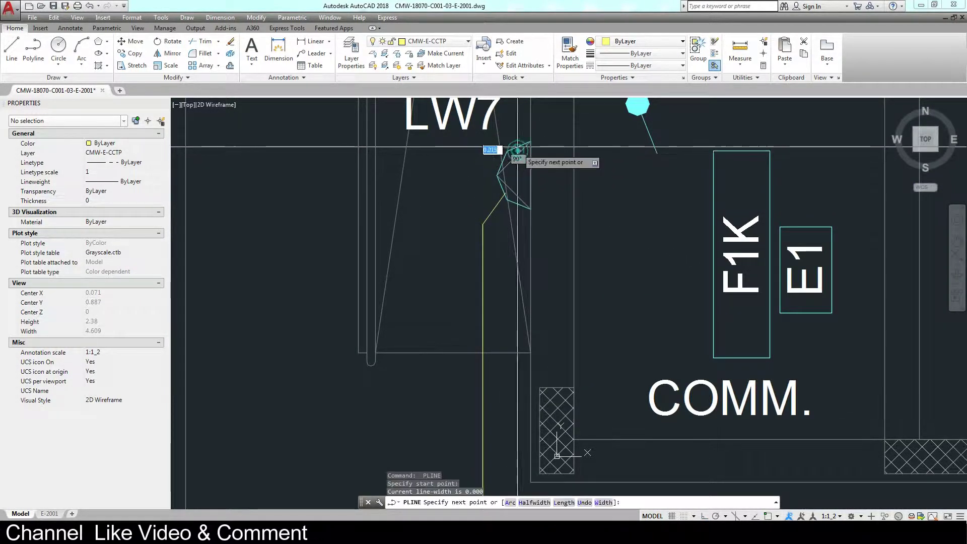
middle_drag(487, 112, 483, 256)
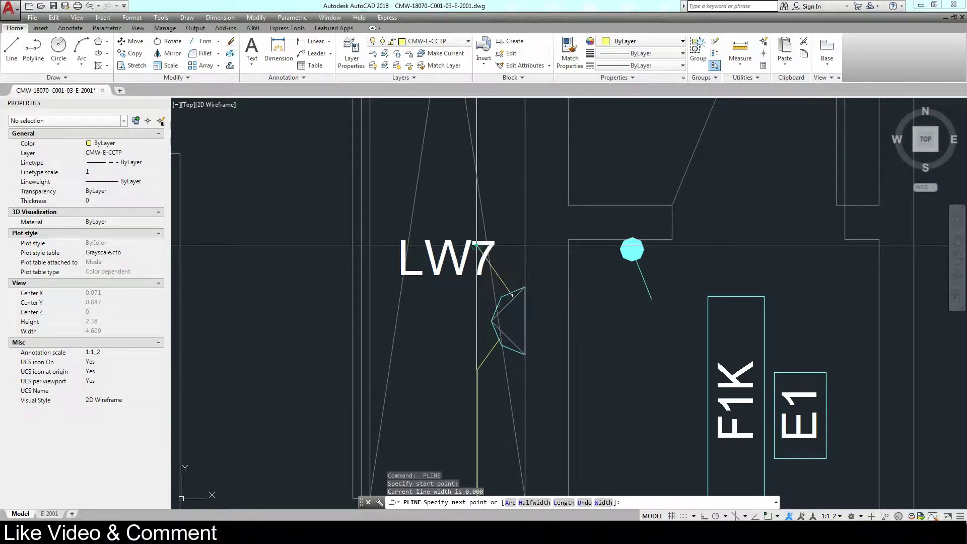
click(476, 246)
scroll(484, 252, down, 3)
middle_drag(518, 211, 481, 385)
key(F8)
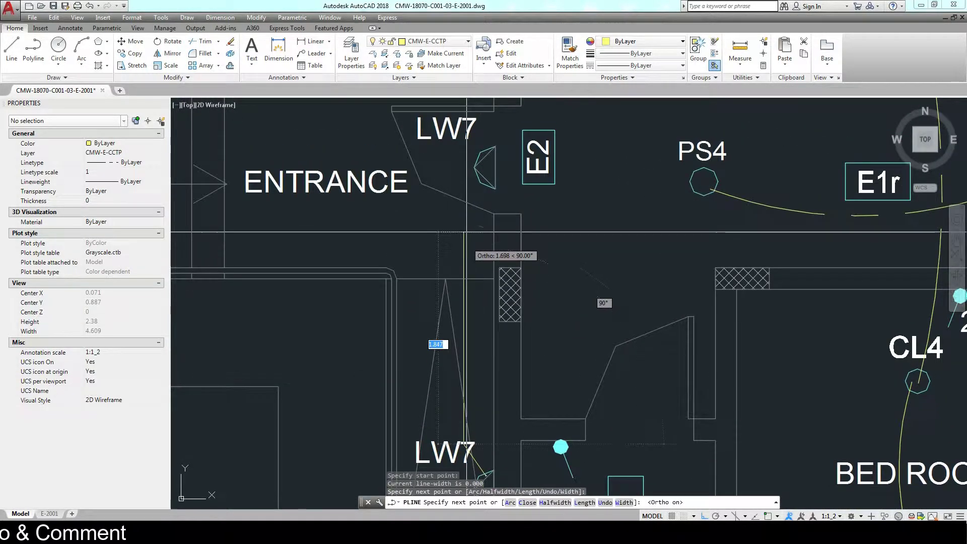
click(464, 214)
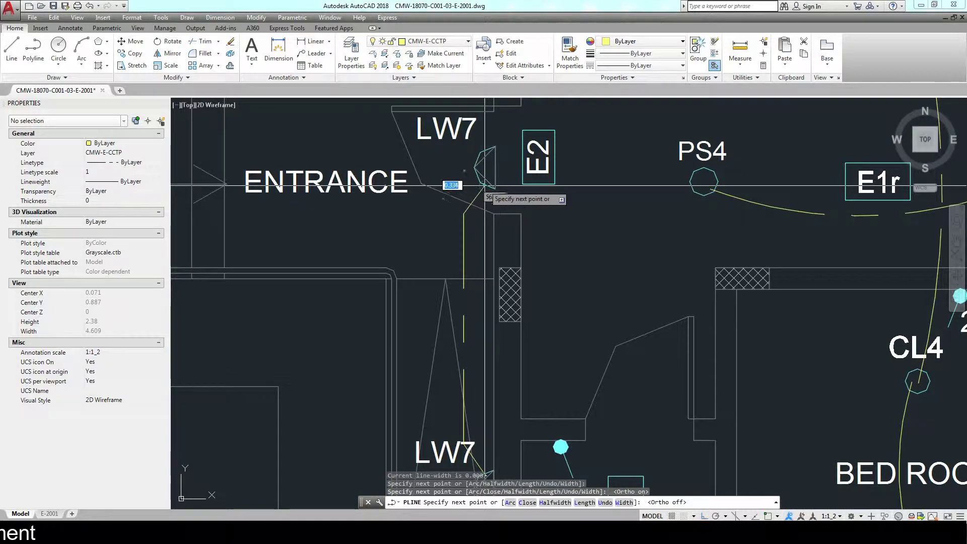
key(Escape)
scroll(455, 296, down, 5)
scroll(455, 296, down, 2)
- Draw a polyline wire left then down the dining area's left wall to the lower LW7 light
scroll(454, 296, down, 1)
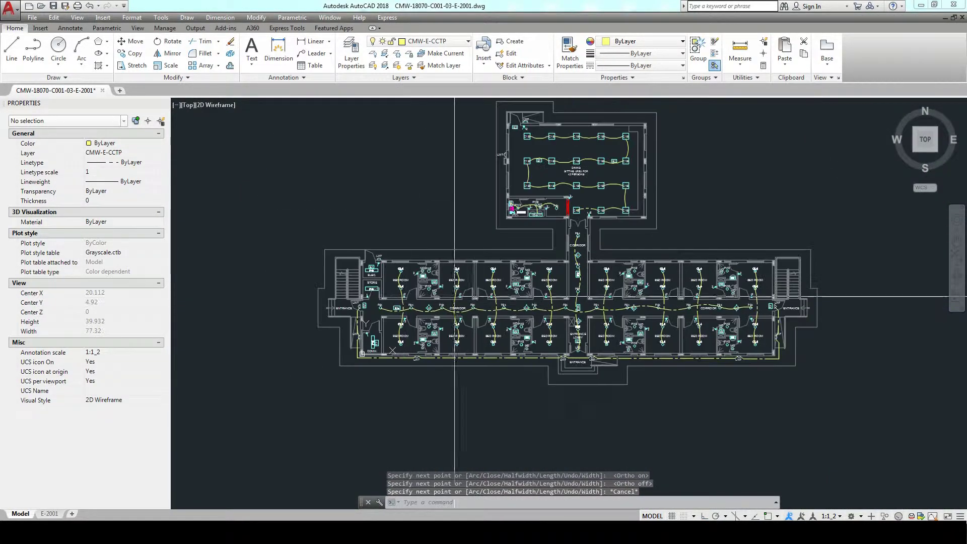
scroll(503, 214, up, 6)
scroll(503, 220, up, 1)
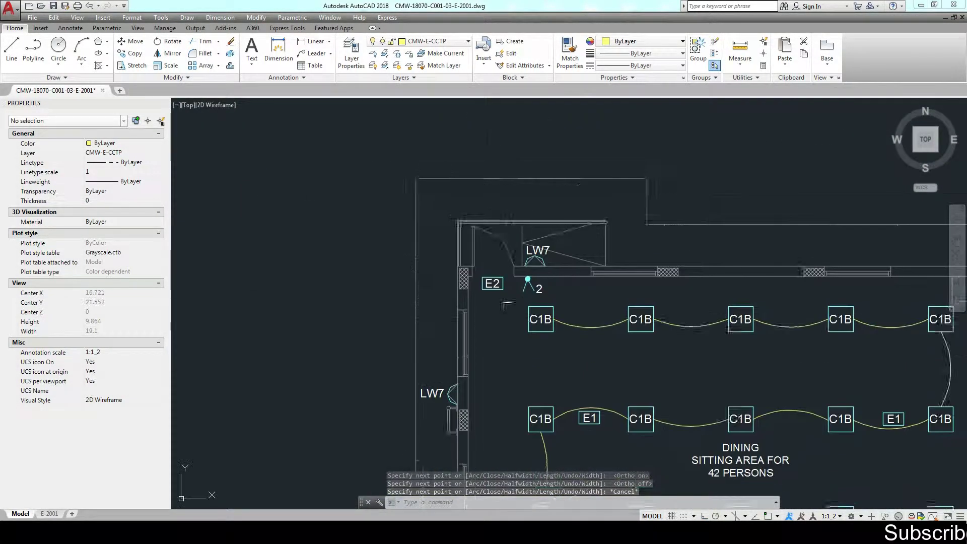
scroll(503, 227, up, 4)
key(Return)
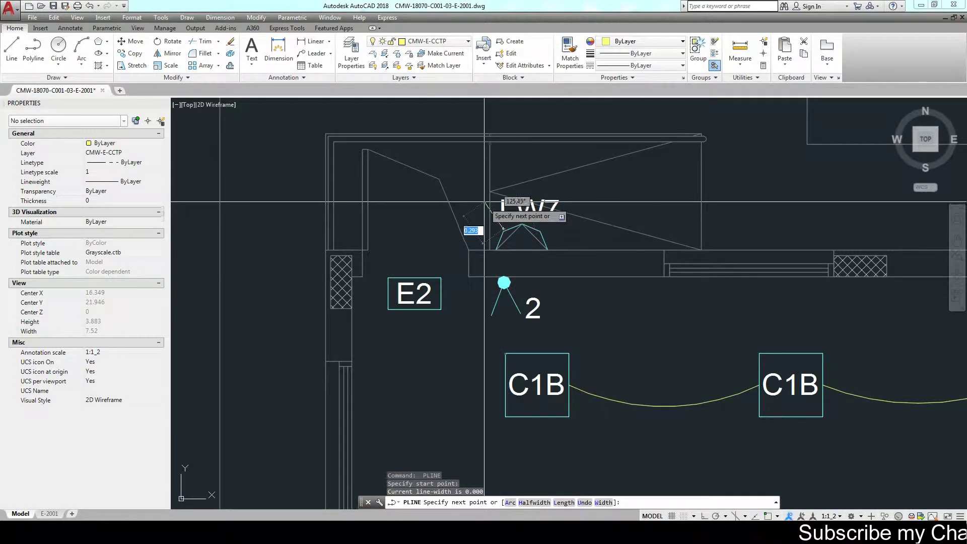
key(F8)
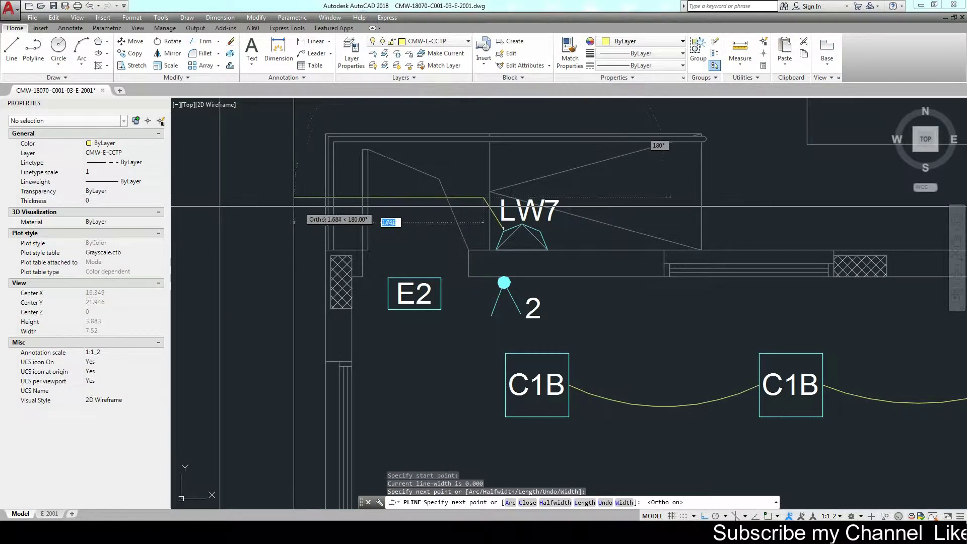
click(265, 206)
scroll(266, 212, down, 5)
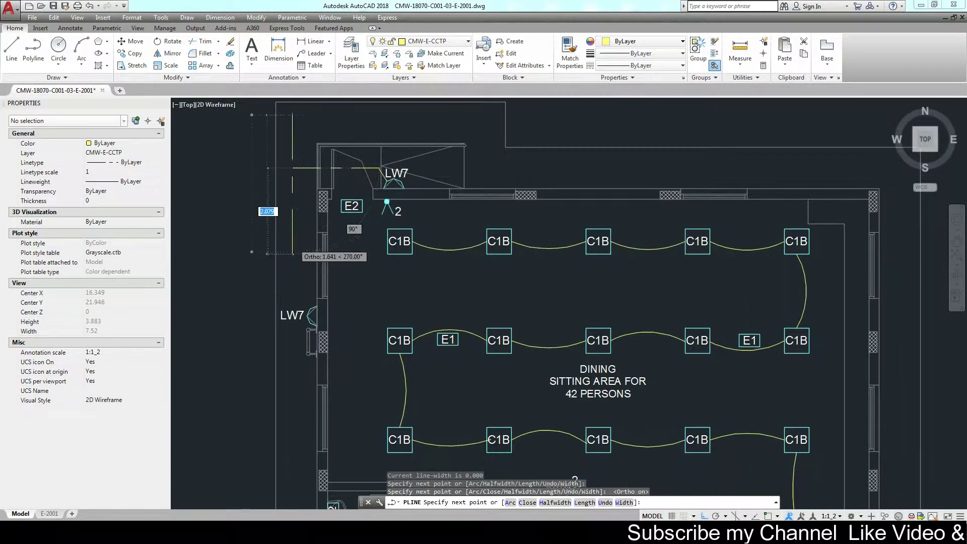
scroll(294, 295, up, 3)
click(293, 309)
key(F8)
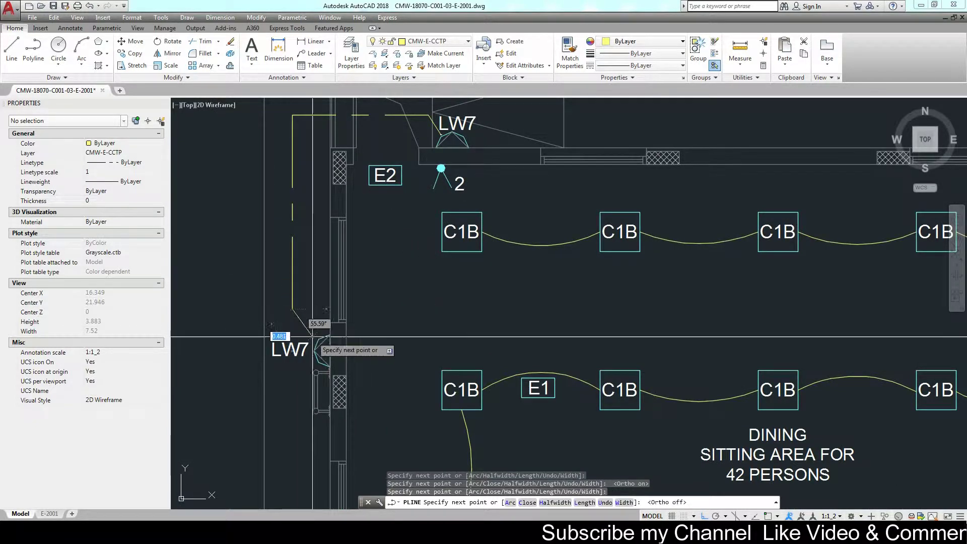
scroll(316, 342, up, 2)
key(Escape)
scroll(316, 345, down, 6)
scroll(454, 282, up, 2)
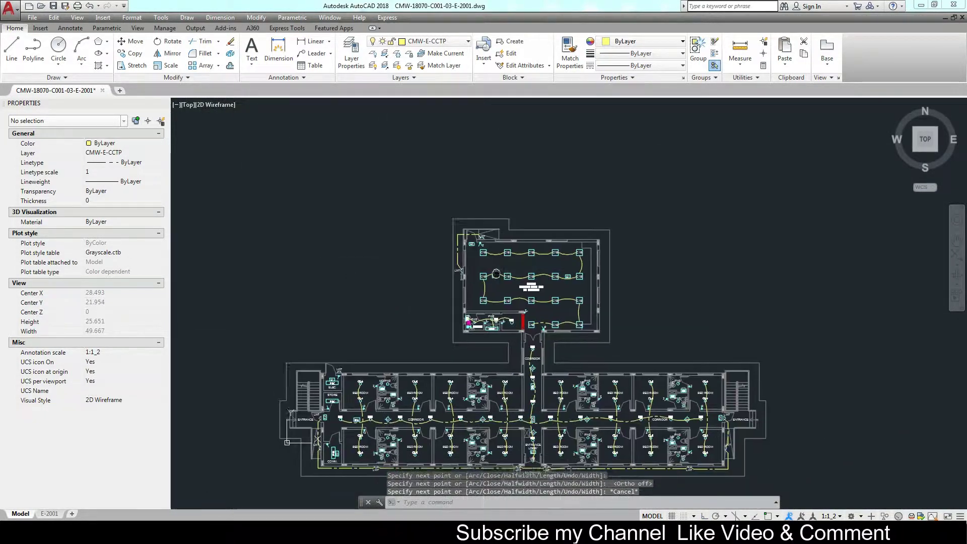
scroll(477, 278, up, 1)
scroll(333, 412, up, 6)
- Draw an orthogonal polyline wire from the entrance LW7 light to the LW7 above ELEC
scroll(337, 410, down, 3)
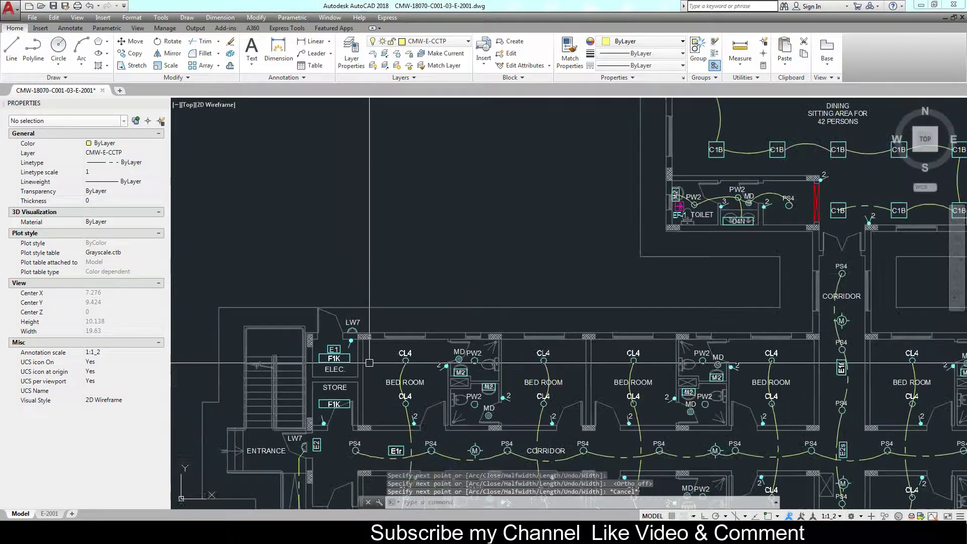
scroll(340, 408, down, 3)
scroll(345, 408, up, 7)
key(Return)
scroll(344, 408, up, 3)
scroll(345, 403, up, 3)
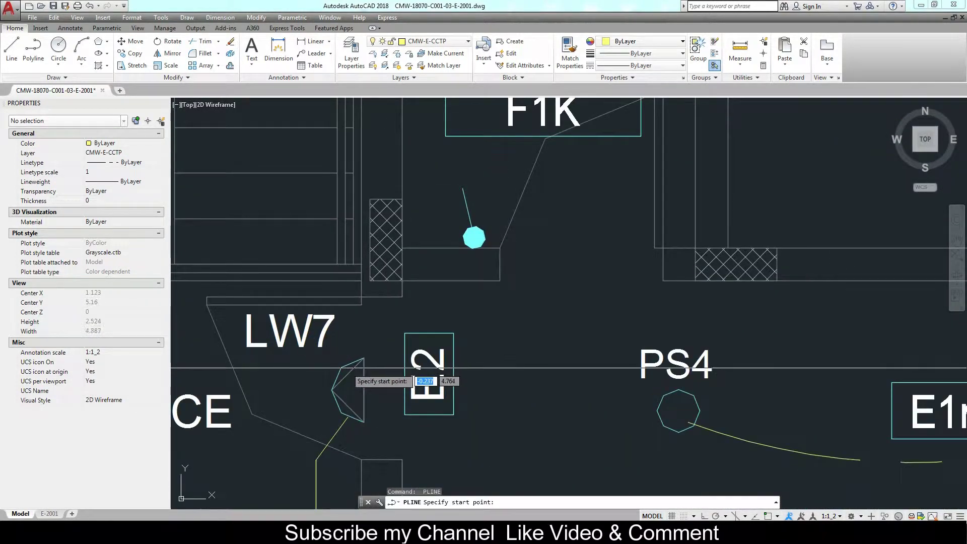
click(347, 367)
click(312, 333)
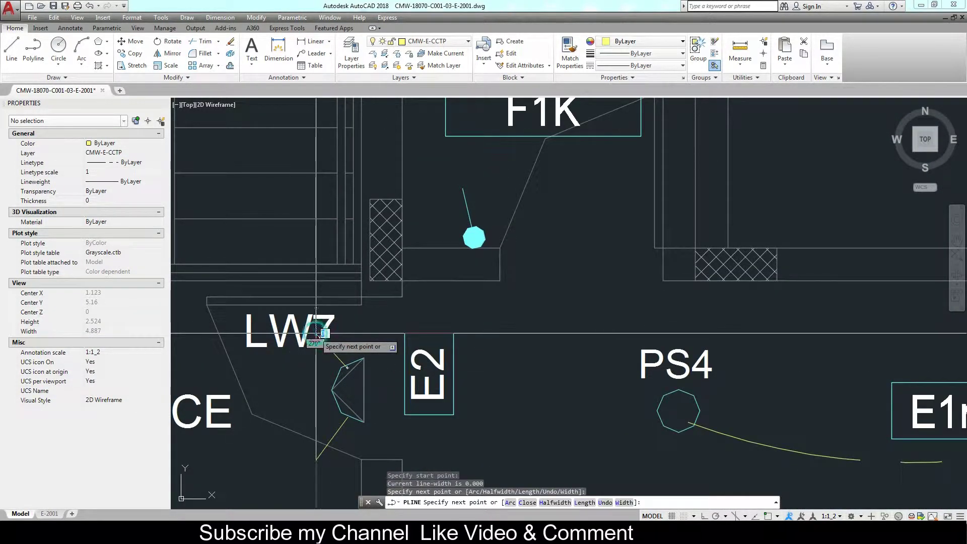
key(F8)
scroll(322, 302, down, 1)
middle_drag(332, 231, 343, 381)
middle_drag(332, 151, 333, 328)
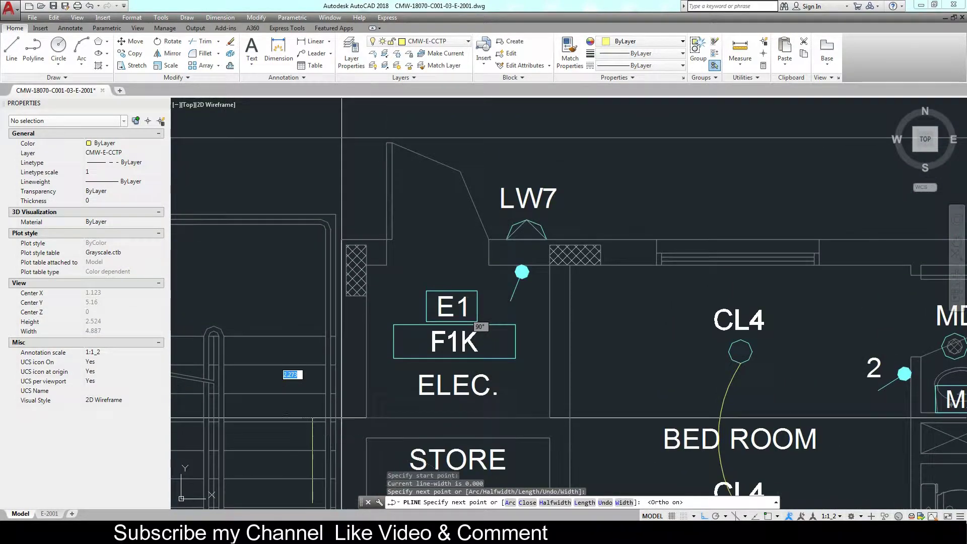
middle_drag(331, 214, 331, 254)
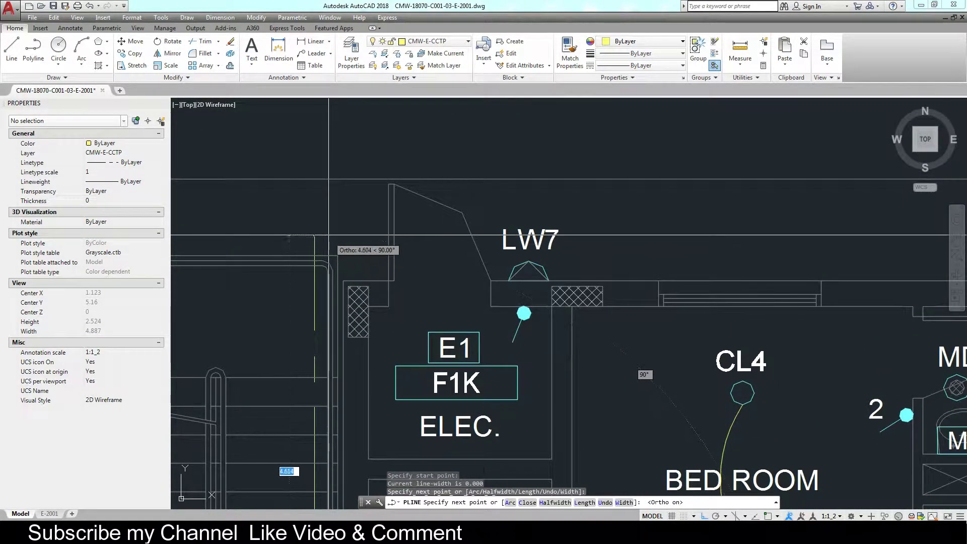
click(314, 235)
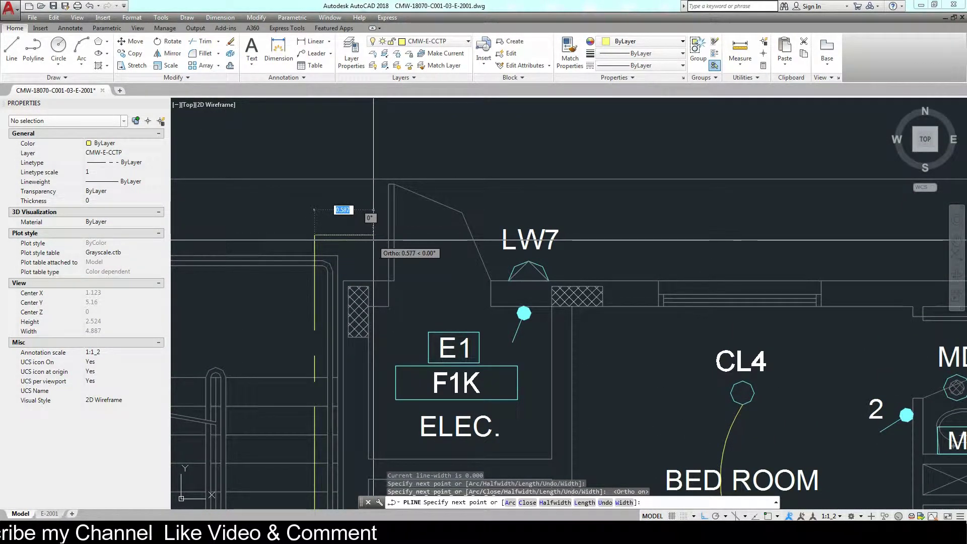
click(494, 235)
key(F8)
- Run a second straight wire from the LW7 above ELEC across toward the dining hall's LW7
key(Return)
key(Return)
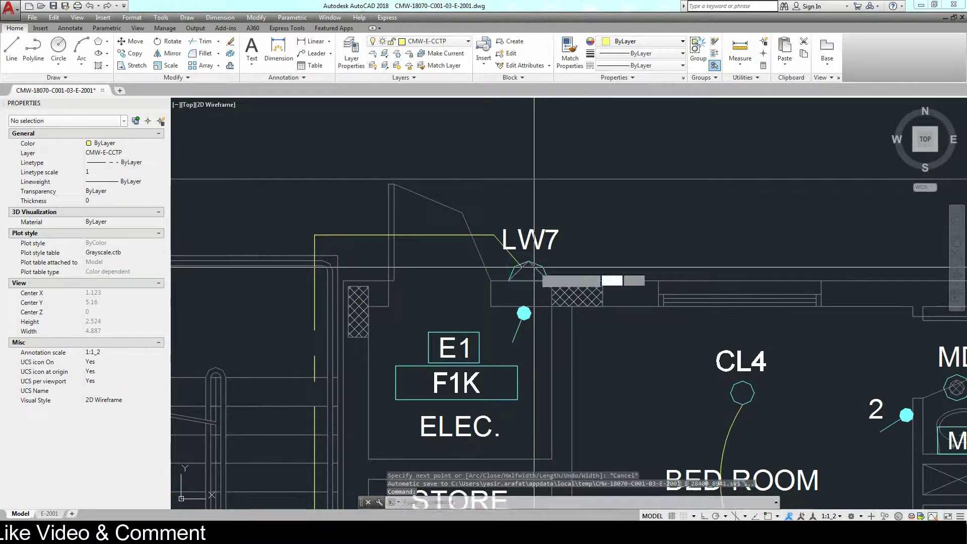
click(529, 263)
scroll(553, 262, down, 2)
key(F8)
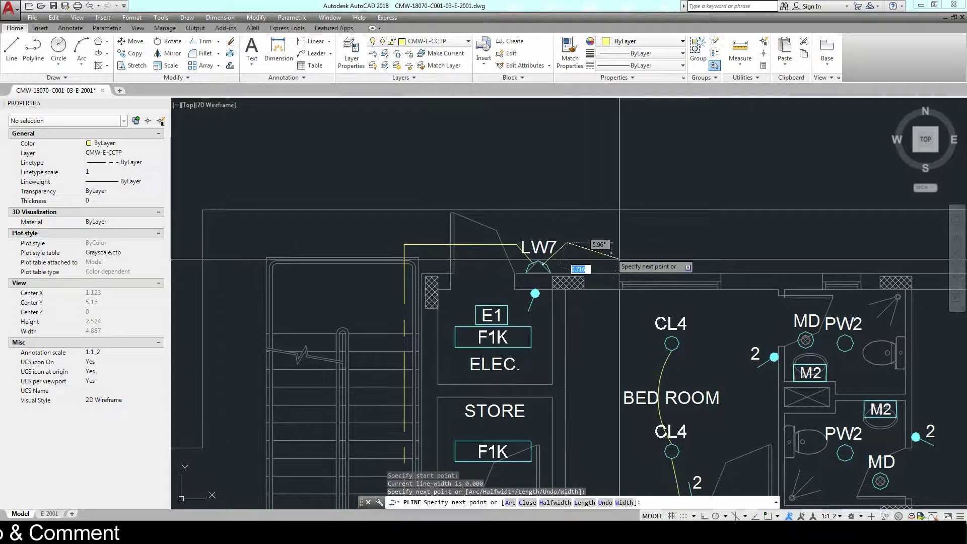
scroll(604, 252, down, 3)
scroll(654, 302, down, 2)
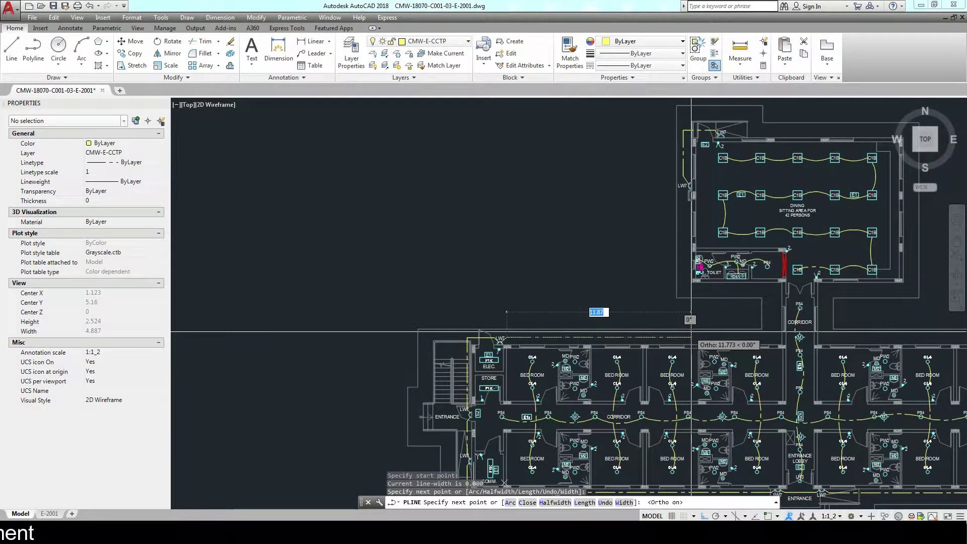
click(683, 332)
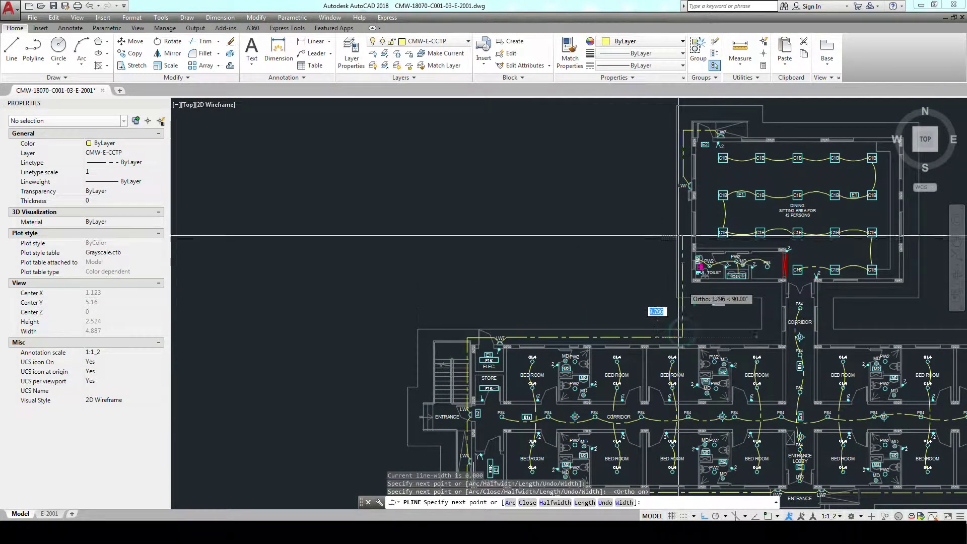
scroll(684, 176, up, 3)
scroll(684, 177, up, 2)
scroll(670, 252, up, 2)
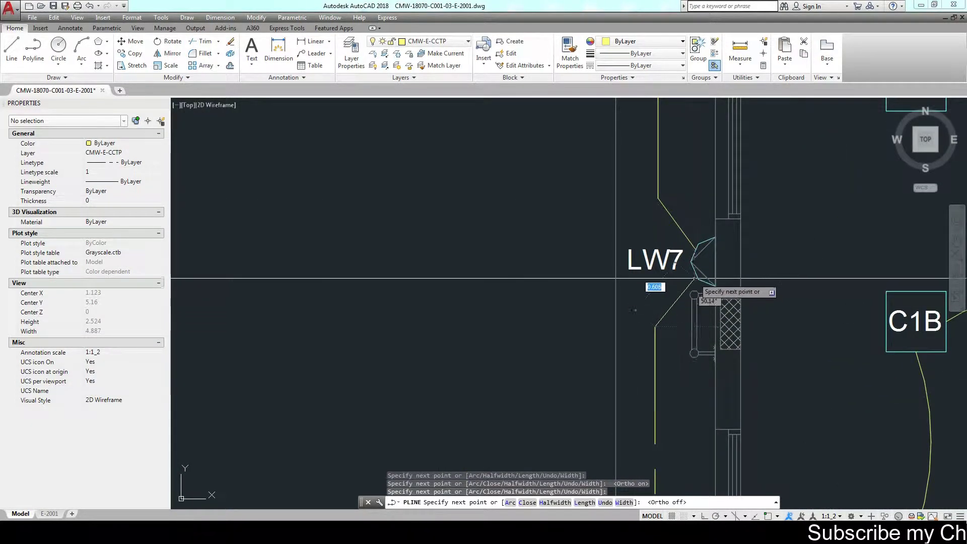
key(Escape)
scroll(690, 277, down, 5)
scroll(682, 292, down, 3)
middle_drag(682, 313, 652, 290)
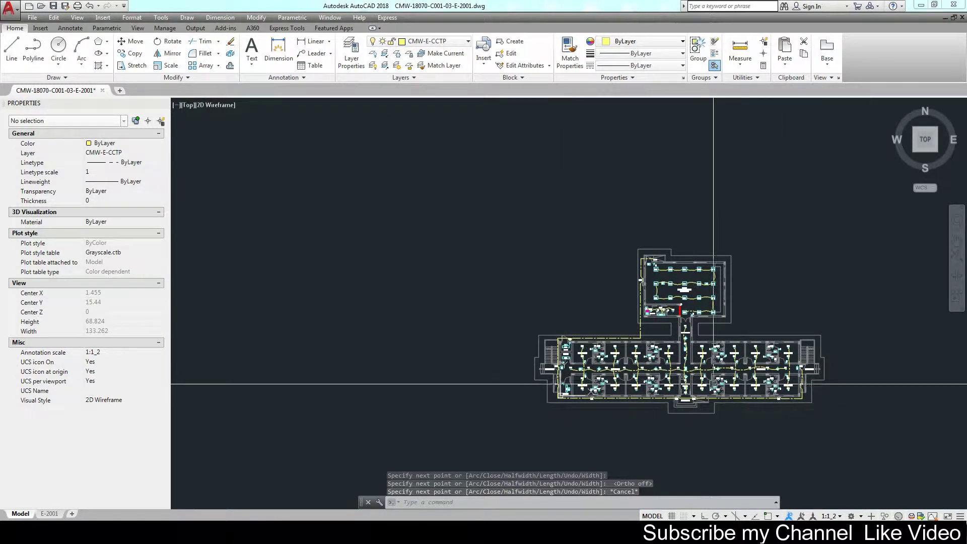
scroll(653, 300, up, 5)
scroll(525, 268, down, 2)
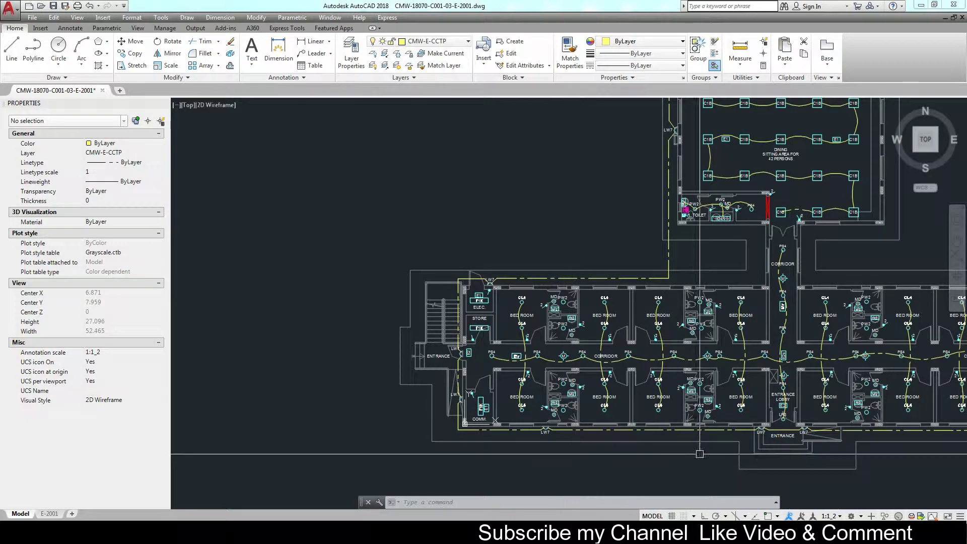
middle_drag(700, 453, 398, 434)
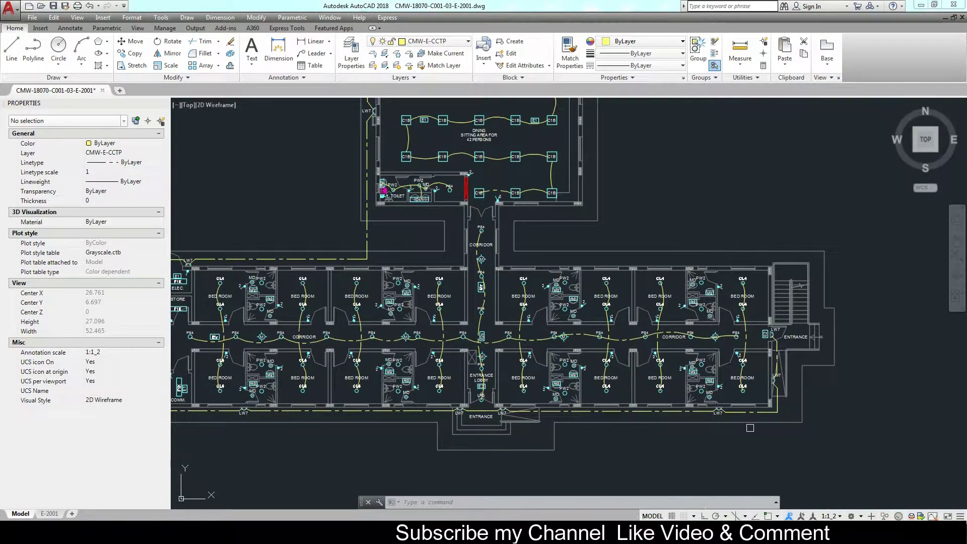
middle_drag(749, 428, 754, 425)
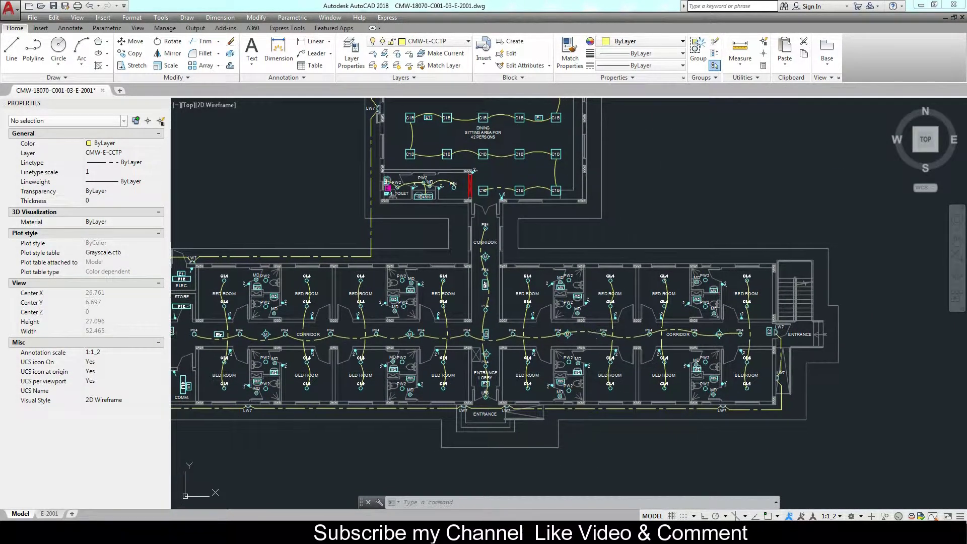
mouse_move(471, 265)
middle_down()
mouse_move(533, 275)
mouse_move(534, 298)
middle_up()
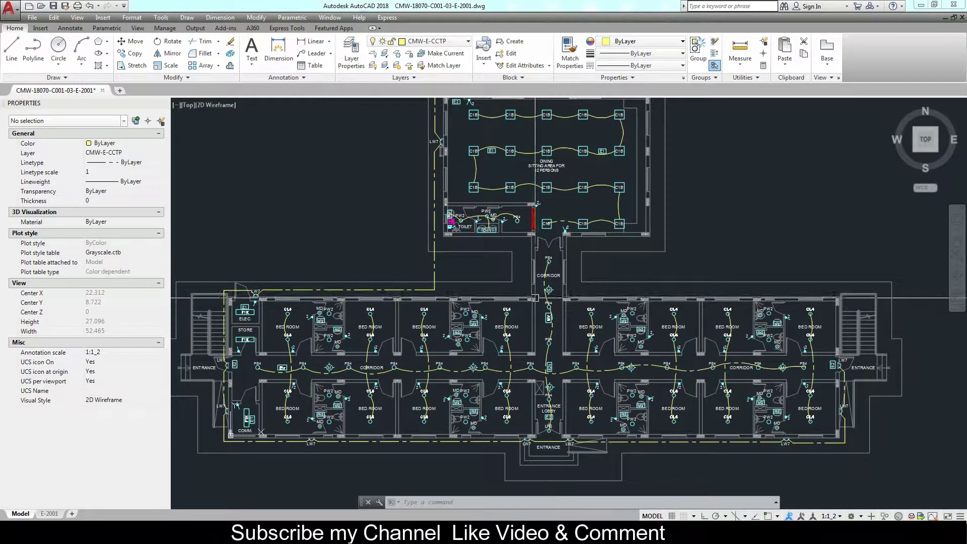
scroll(189, 381, up, 1)
scroll(188, 382, up, 3)
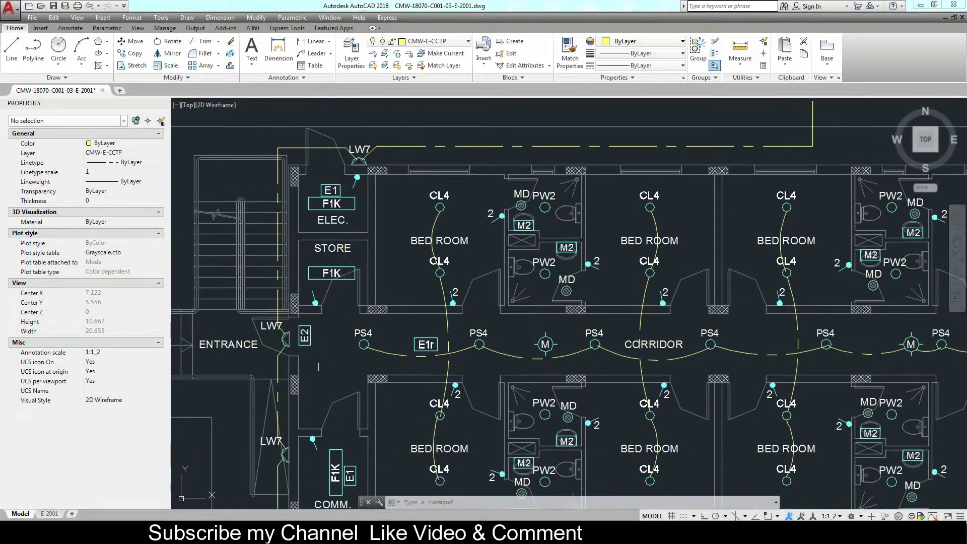
middle_drag(318, 366, 344, 310)
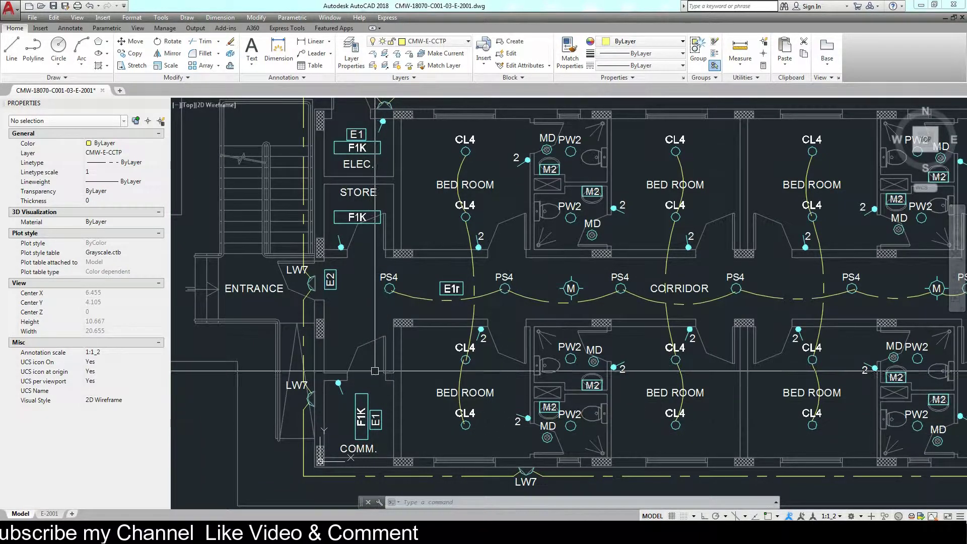
middle_drag(375, 370, 380, 402)
- Draw a three-point arc wire from the ELEC room's F1K to the STORE room's F1K
scroll(366, 198, up, 1)
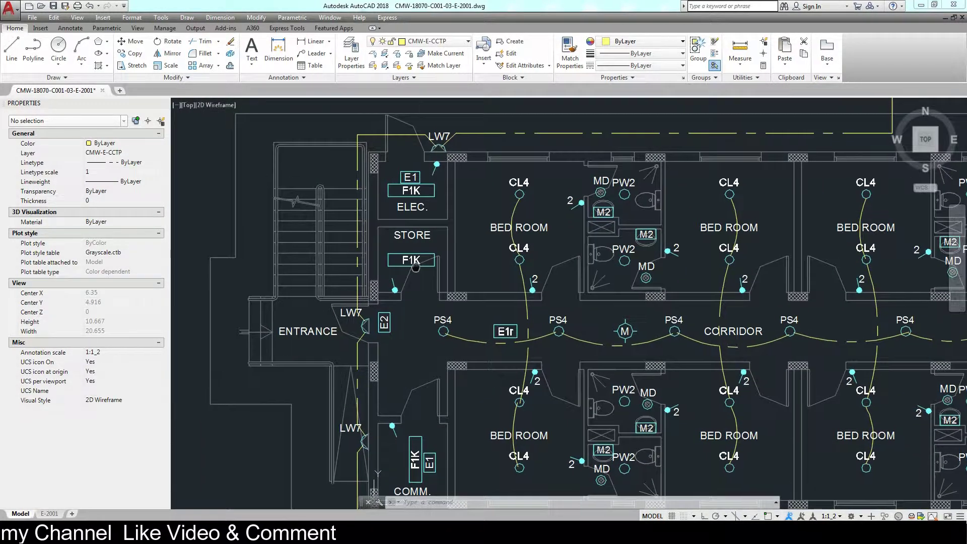
text(a)
key(Return)
scroll(411, 194, up, 1)
click(411, 194)
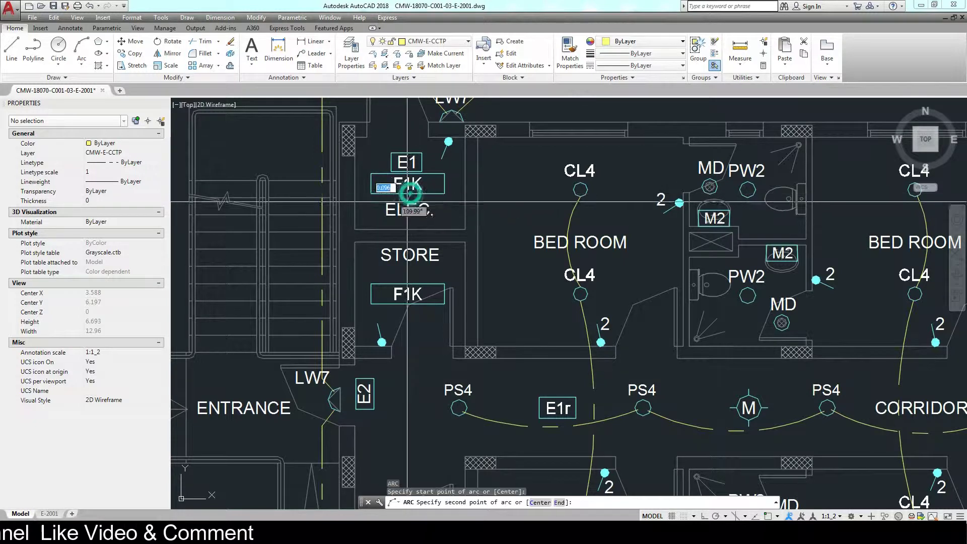
scroll(407, 207, up, 4)
click(395, 212)
click(418, 392)
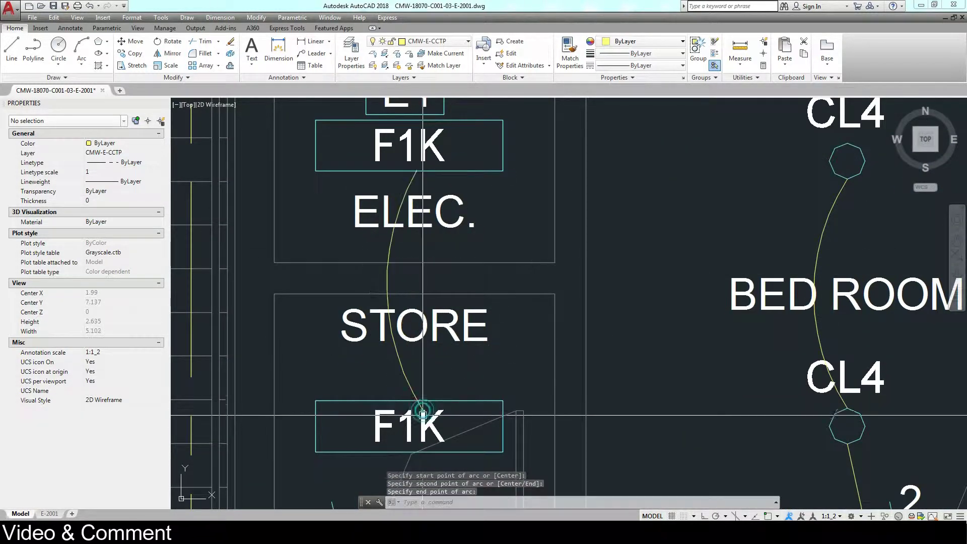
- Draw a second arc wire from beside the E2 fitting to the COMM room's F1K
key(Return)
scroll(409, 432, down, 4)
click(395, 449)
scroll(470, 131, down, 2)
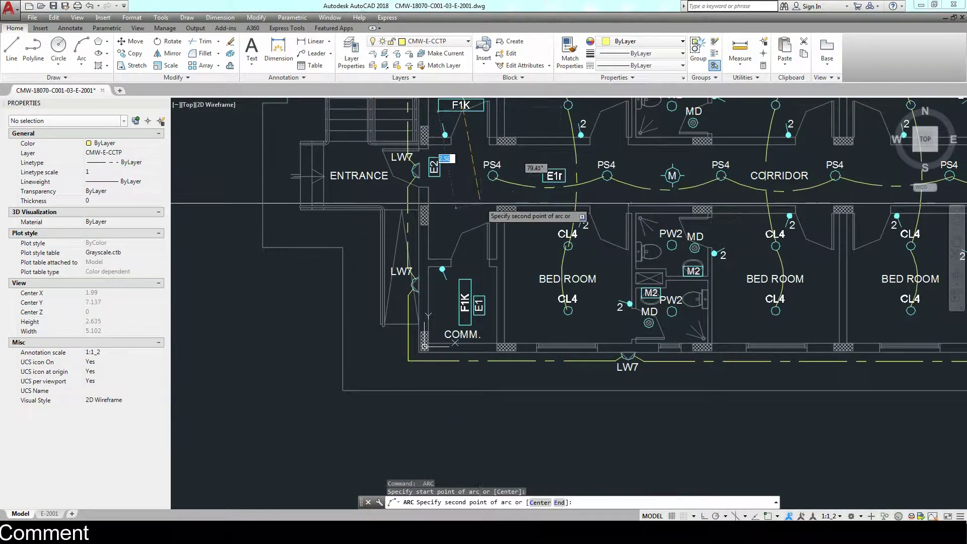
click(471, 206)
scroll(466, 276, up, 2)
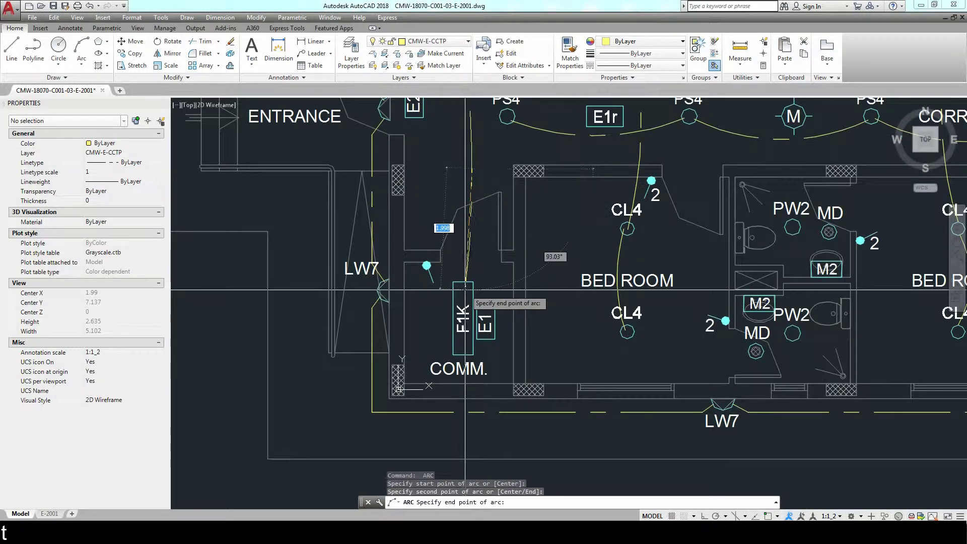
click(463, 286)
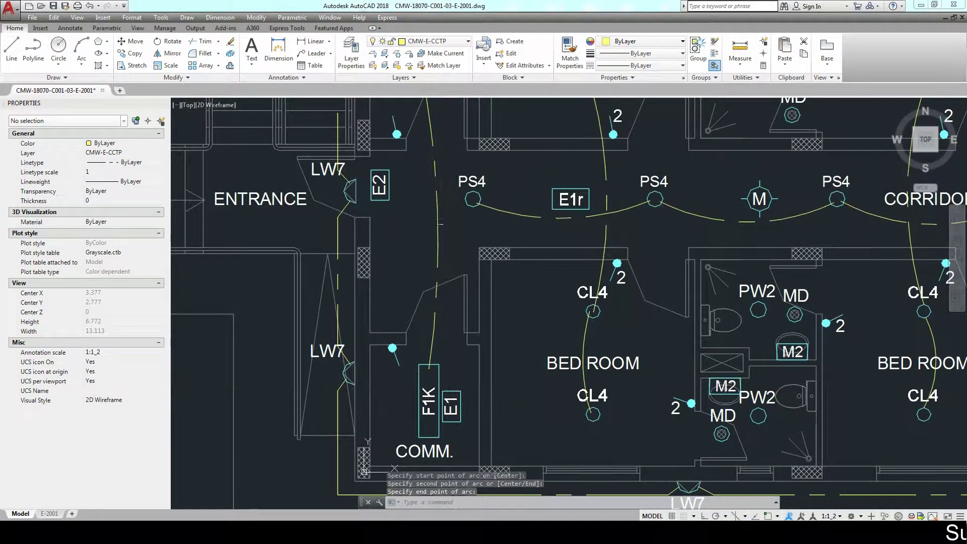
middle_drag(440, 223, 438, 315)
scroll(417, 276, down, 4)
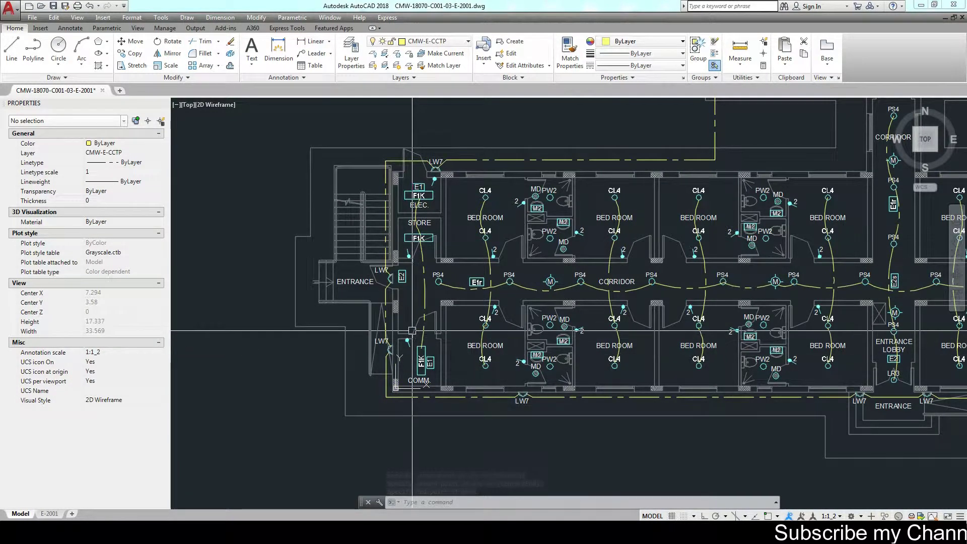
scroll(412, 331, up, 2)
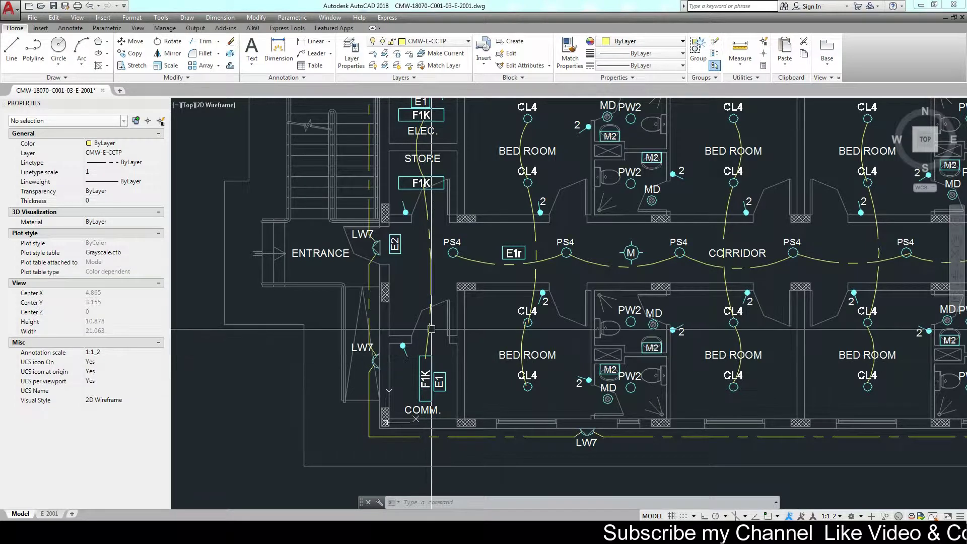
middle_drag(453, 111, 452, 188)
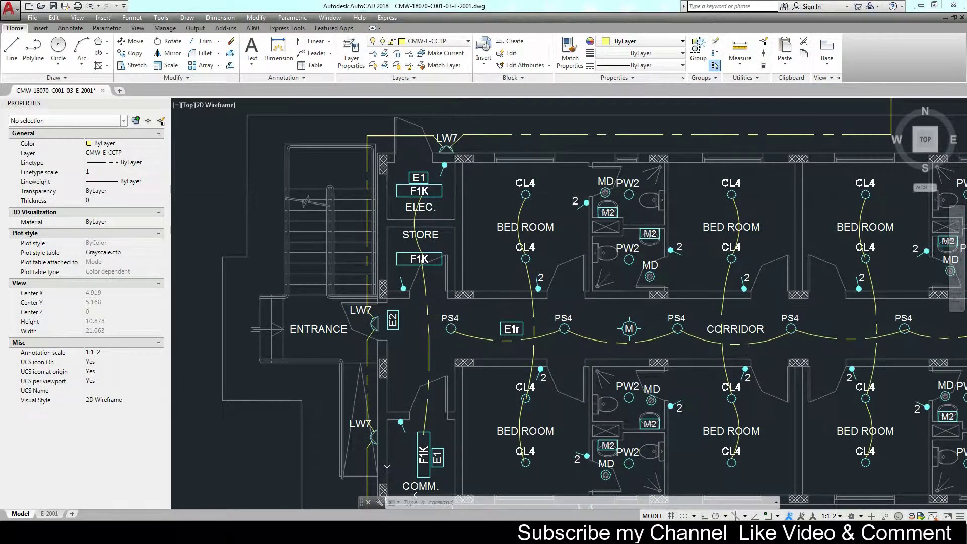
scroll(427, 190, up, 6)
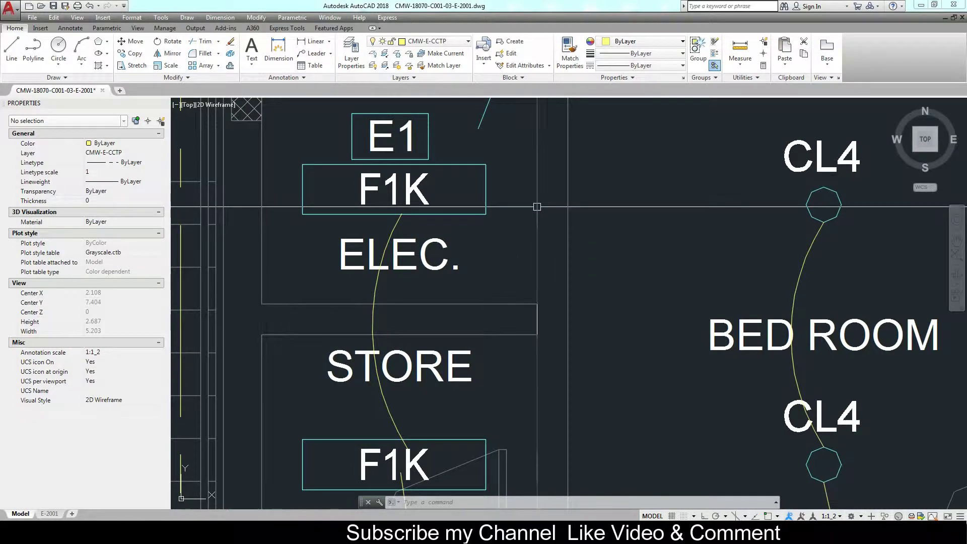
scroll(537, 207, down, 4)
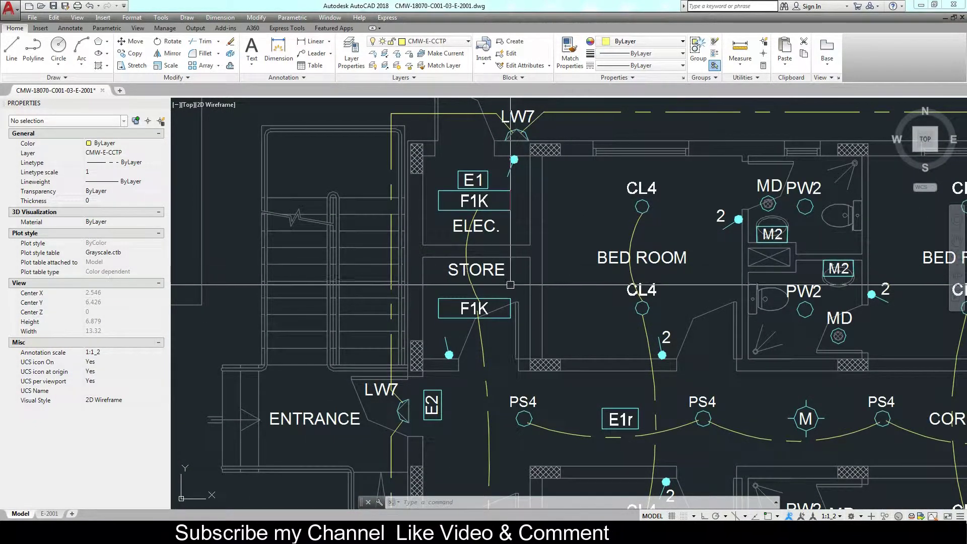
mouse_move(515, 270)
middle_down()
mouse_move(415, 245)
mouse_move(363, 279)
middle_up()
scroll(357, 276, down, 4)
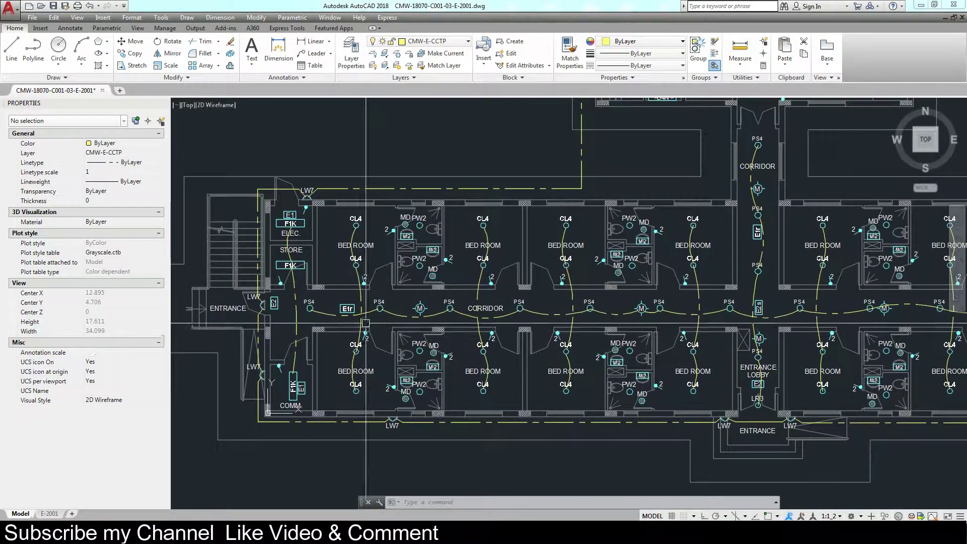
middle_drag(387, 315, 375, 335)
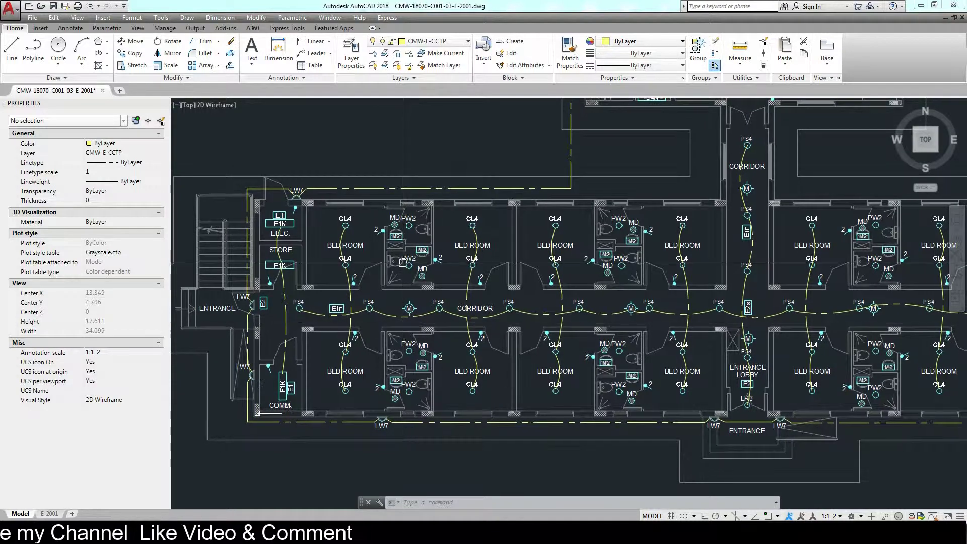
scroll(401, 253, up, 4)
middle_drag(401, 253, 423, 143)
scroll(391, 278, down, 2)
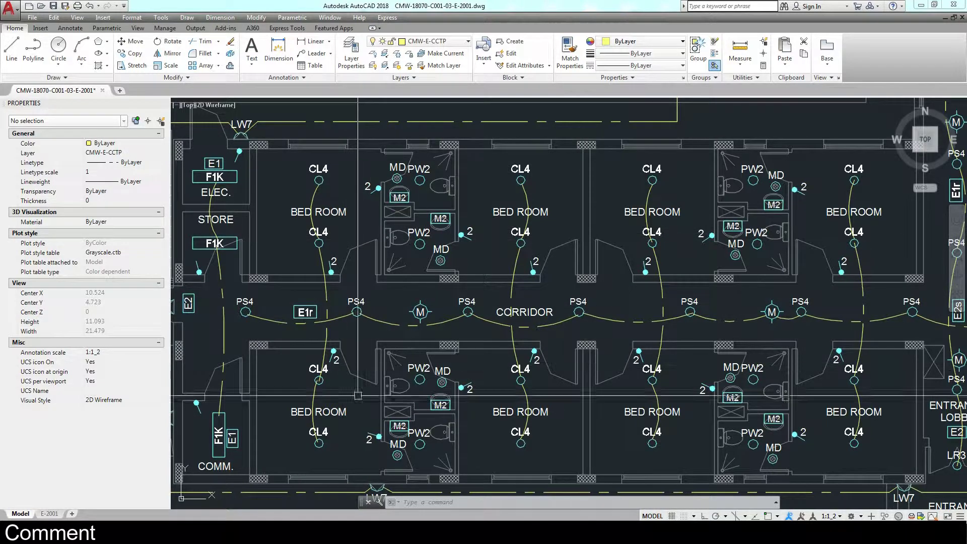
middle_drag(416, 433, 410, 433)
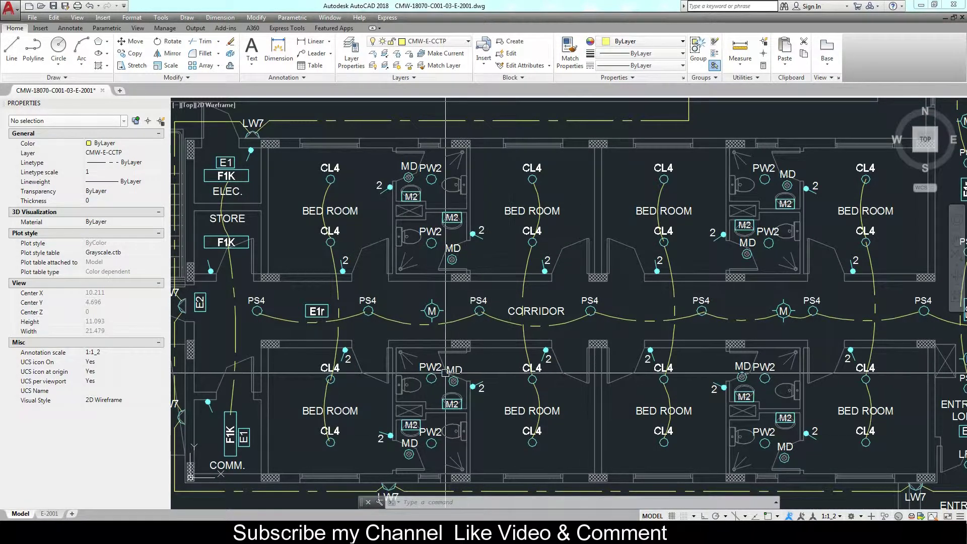
middle_drag(426, 390, 457, 351)
scroll(457, 352, up, 2)
middle_drag(378, 405, 430, 357)
scroll(398, 397, up, 2)
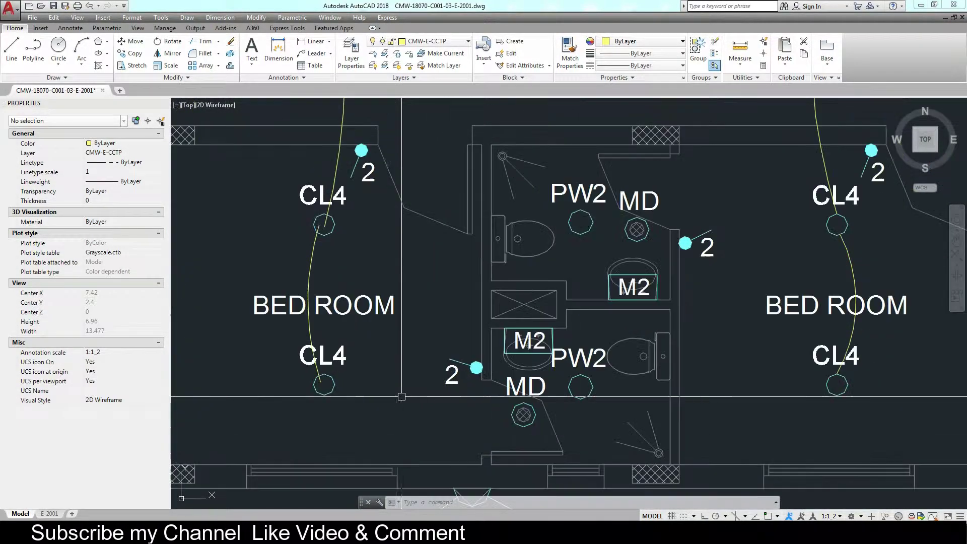
scroll(386, 389, down, 2)
middle_drag(386, 388, 384, 407)
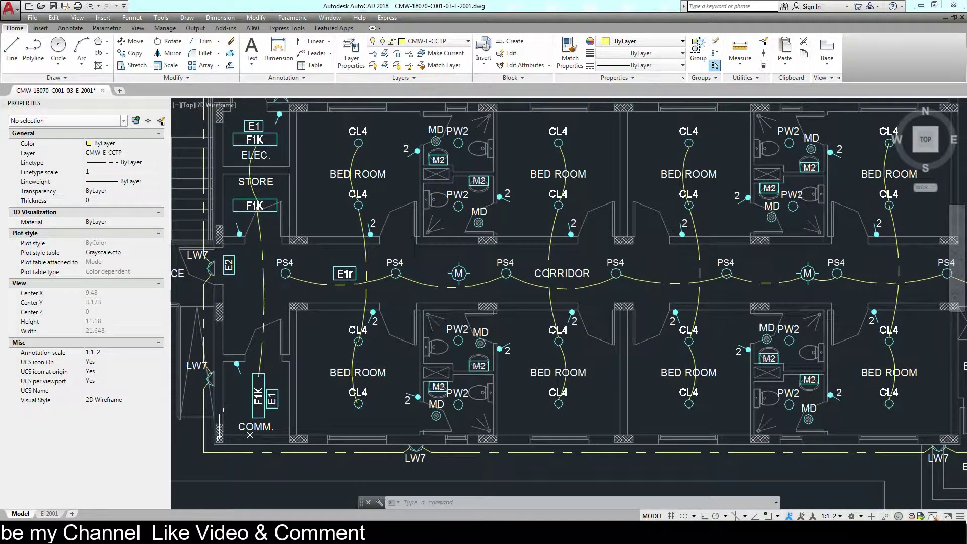
scroll(387, 411, up, 4)
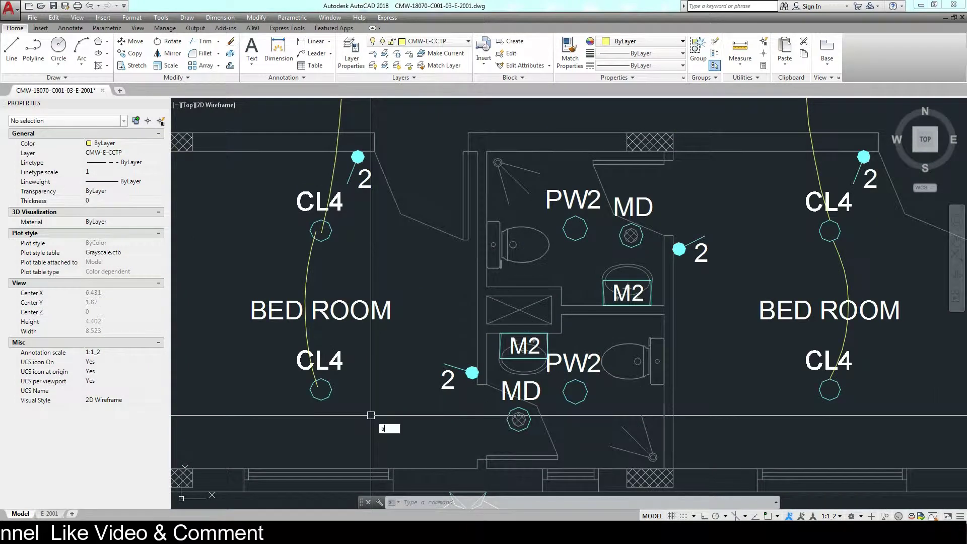
- Arc from the bedroom CL4 light, continuing with a tangent arc toward the bathroom fixtures
key(Return)
scroll(355, 416, up, 2)
click(313, 375)
click(384, 405)
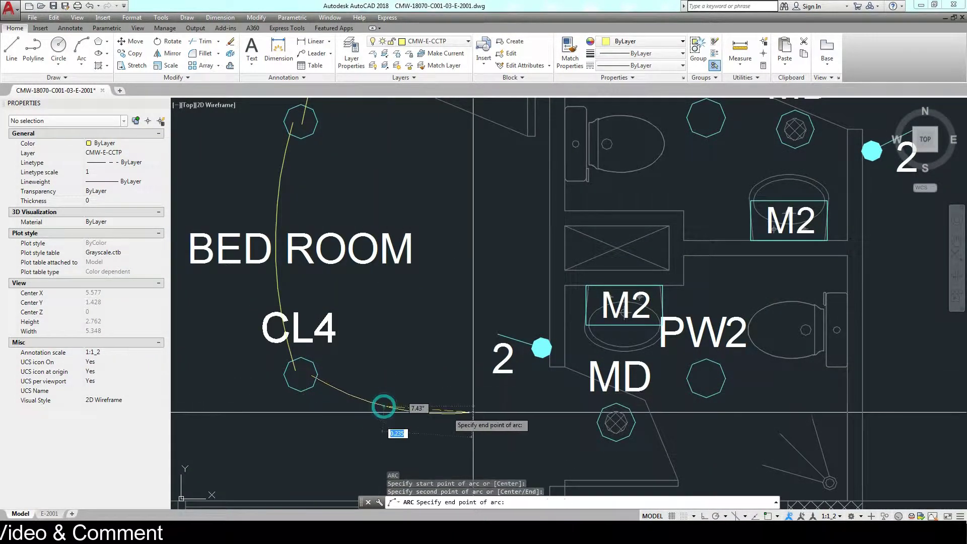
click(473, 425)
key(Return)
key(Return)
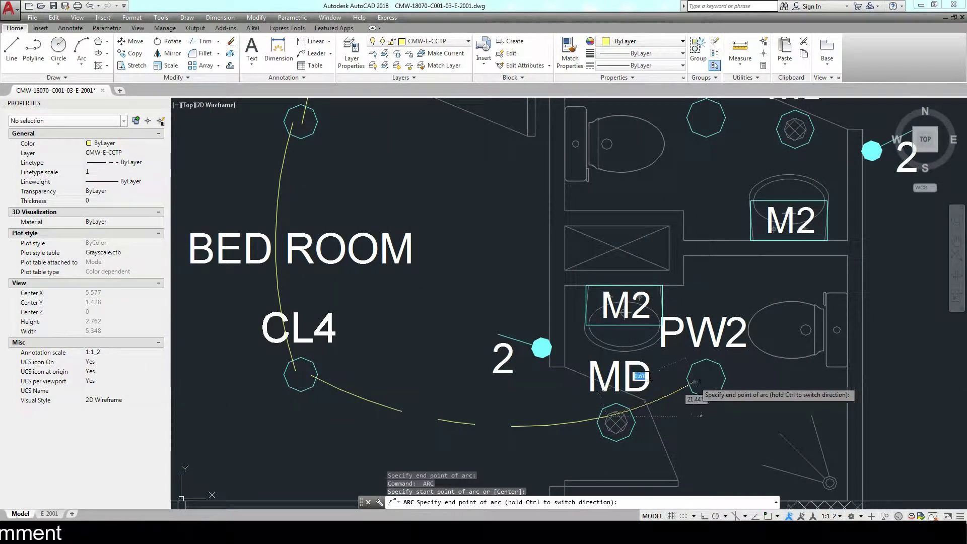
click(696, 383)
- Add a short arc ending at the lower bathroom fixture
key(Return)
click(677, 367)
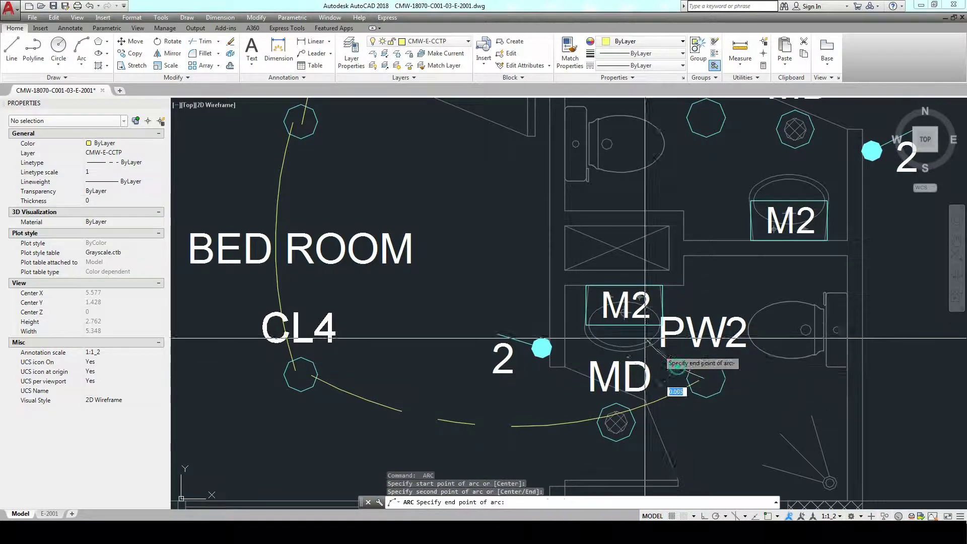
click(617, 316)
scroll(617, 316, down, 3)
scroll(453, 372, down, 2)
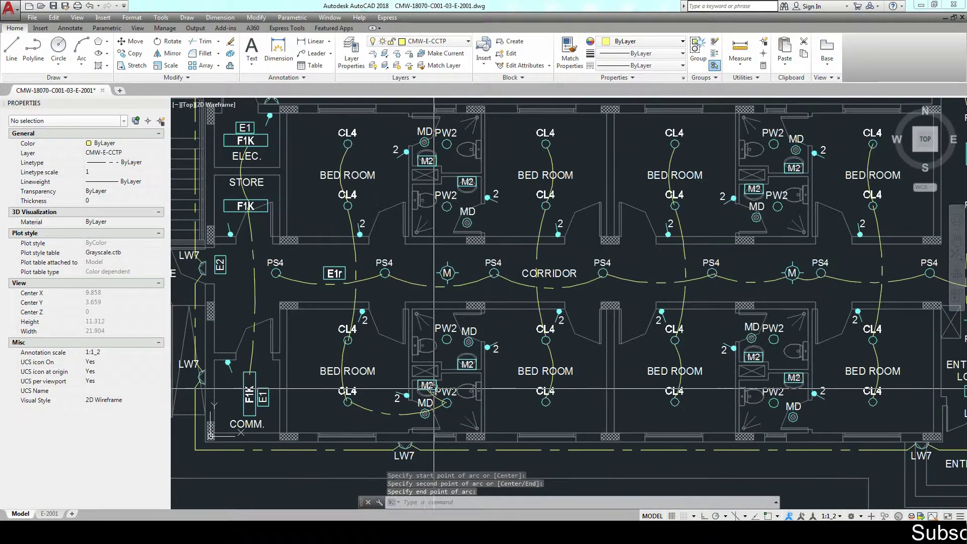
scroll(423, 141, up, 3)
- Draw an arc from the MD fixture back to the bedroom CL4 light
key(Return)
scroll(465, 237, up, 2)
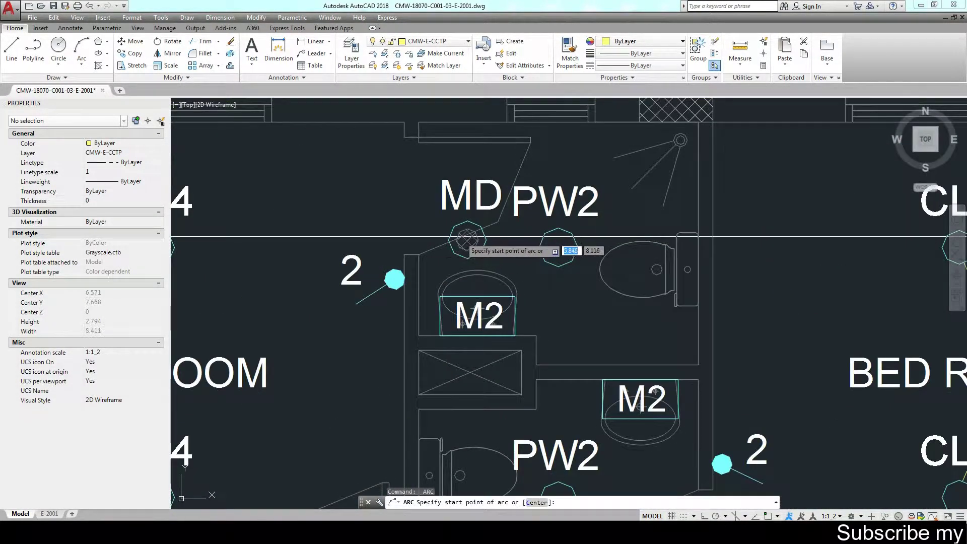
click(466, 238)
click(325, 211)
middle_drag(236, 234, 350, 217)
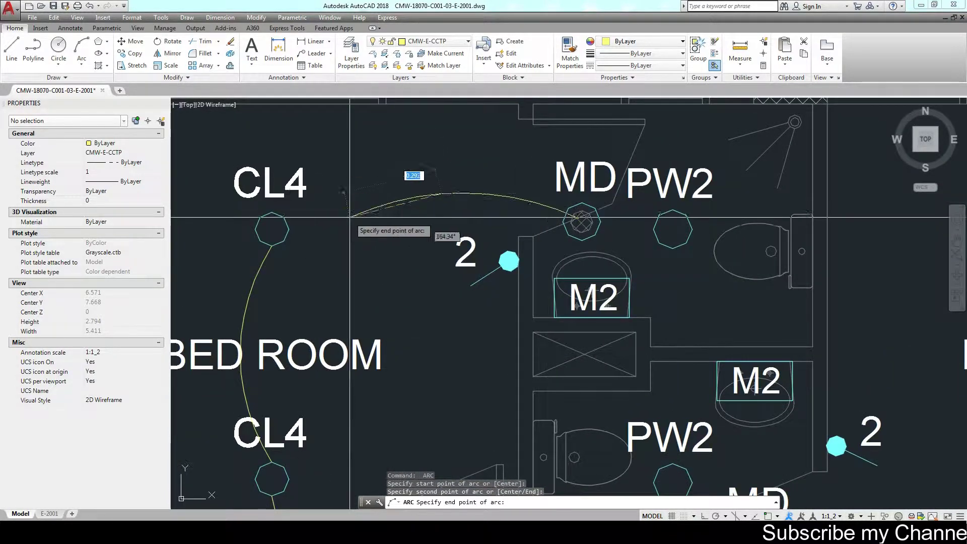
click(280, 222)
middle_drag(584, 222, 473, 221)
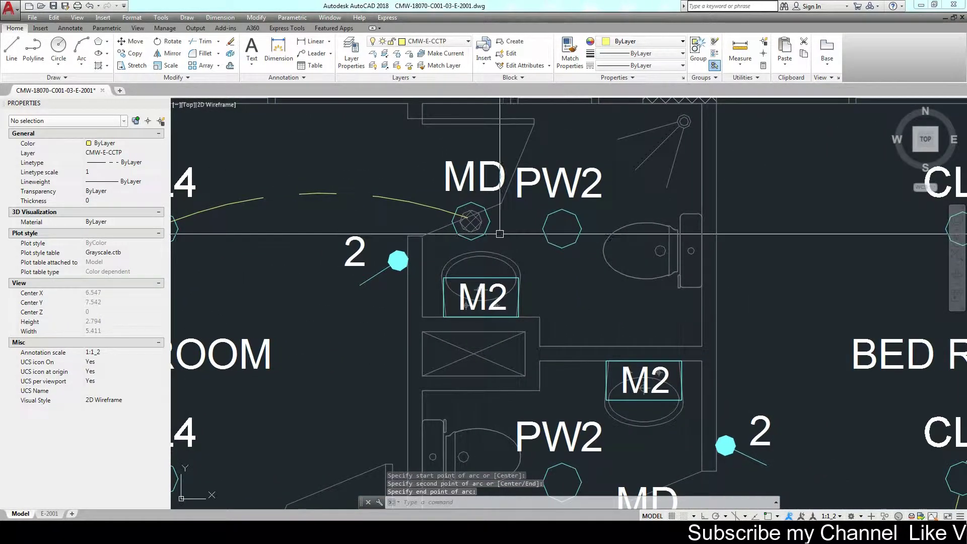
- Link the MD fixture to PW2, then PW2 to the M2 basin, with arcs
key(Return)
click(470, 221)
click(556, 227)
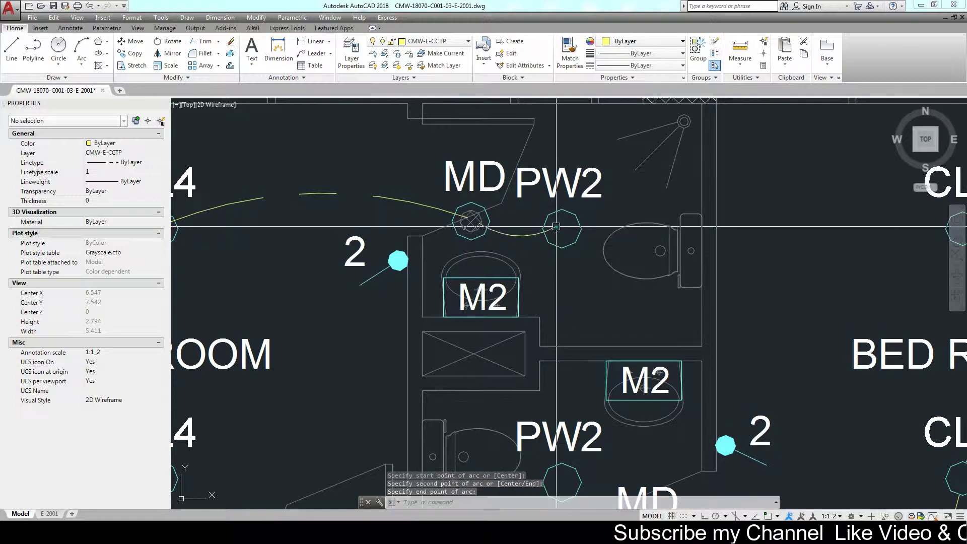
key(Return)
click(555, 227)
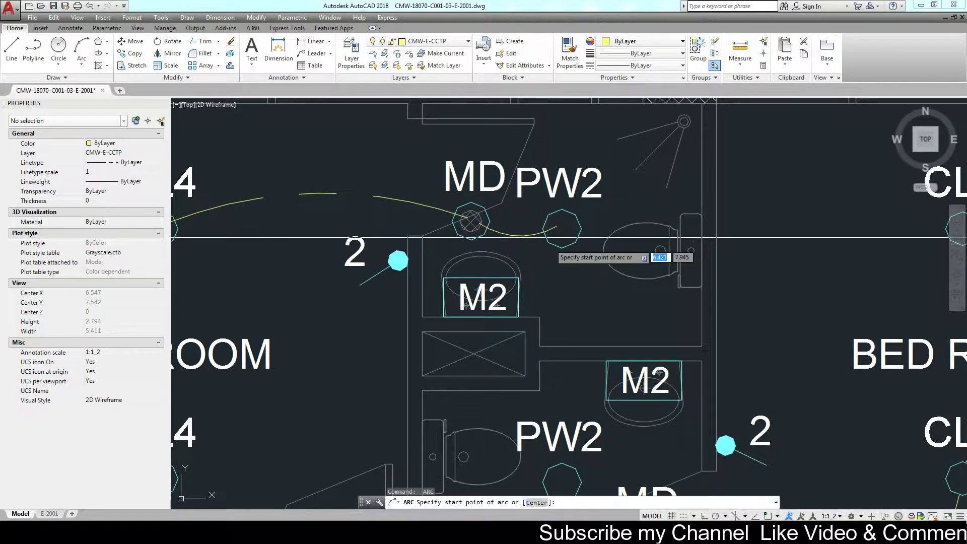
click(523, 242)
click(479, 276)
scroll(479, 277, down, 8)
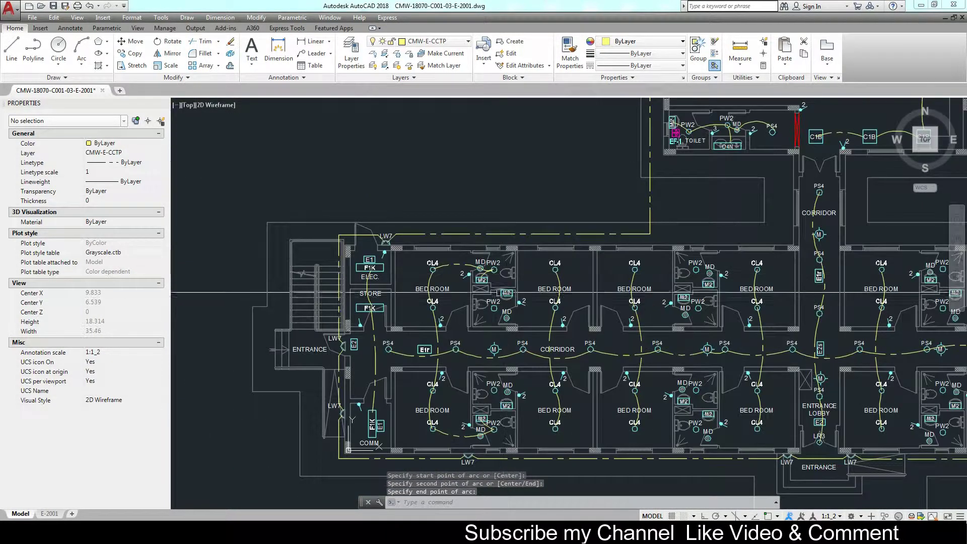
scroll(273, 282, up, 5)
scroll(272, 282, down, 4)
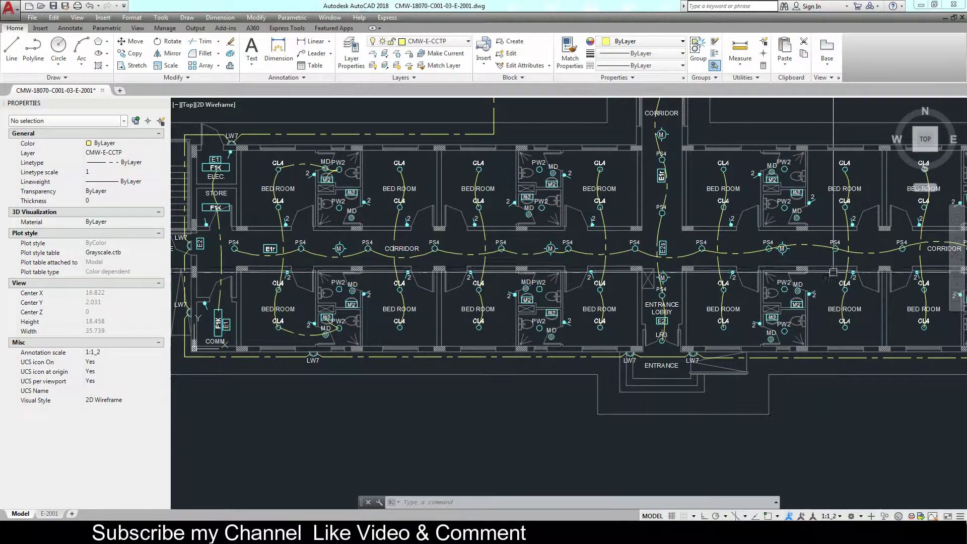
scroll(832, 272, down, 4)
scroll(554, 292, up, 6)
middle_drag(557, 291, 494, 292)
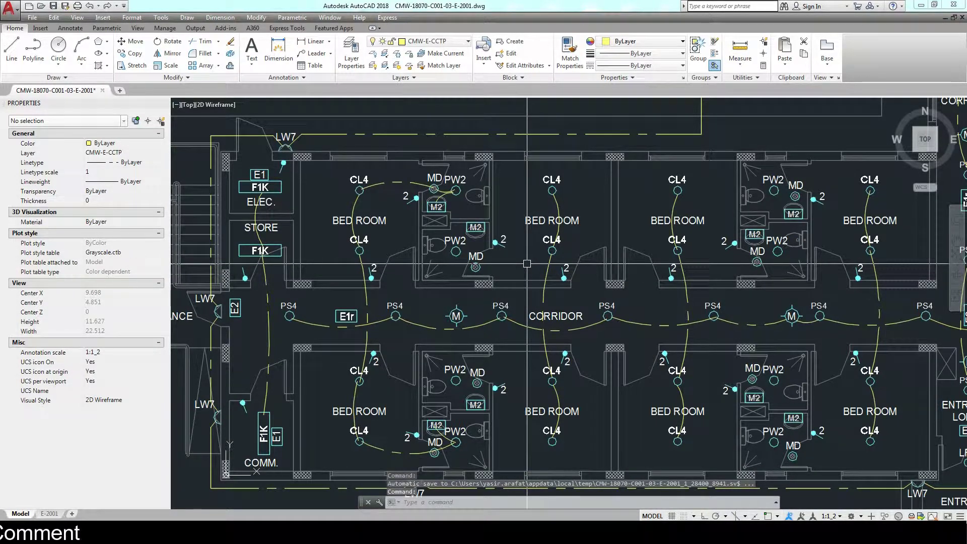
middle_drag(529, 253, 496, 282)
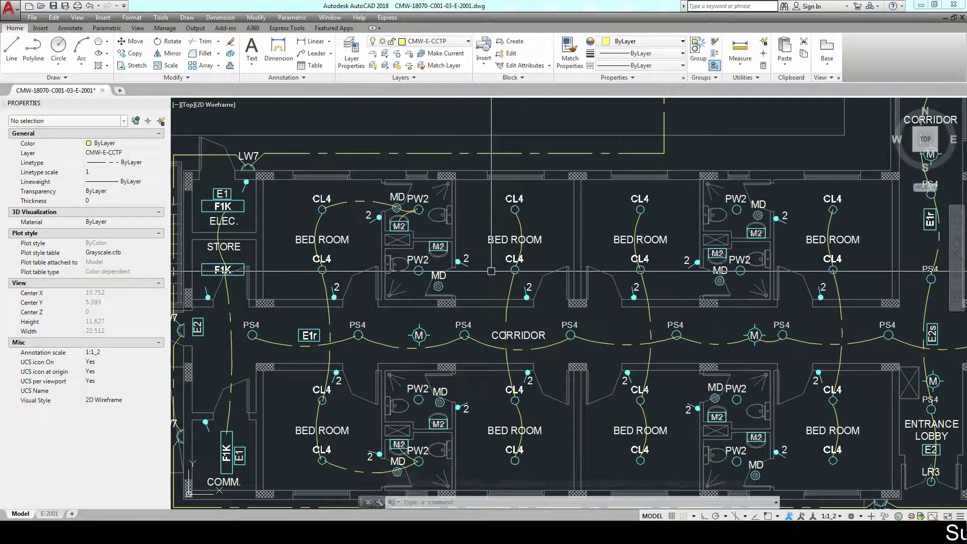
- Draw arcs joining the PW2 fixture to MD and the M2 fixture to PW2
text(arc)
key(Return)
scroll(450, 287, up, 4)
click(366, 245)
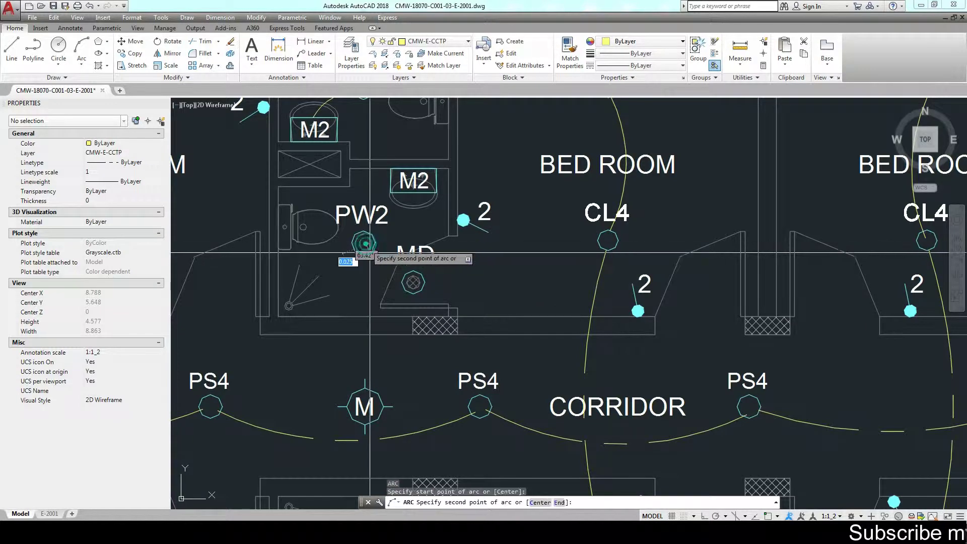
click(383, 266)
click(413, 283)
key(Return)
click(412, 194)
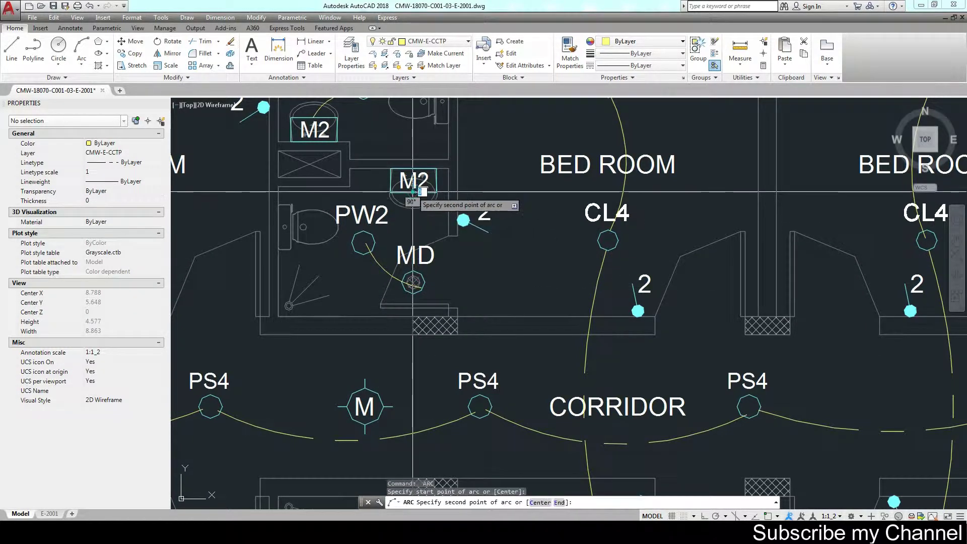
click(401, 224)
click(375, 240)
scroll(375, 240, down, 2)
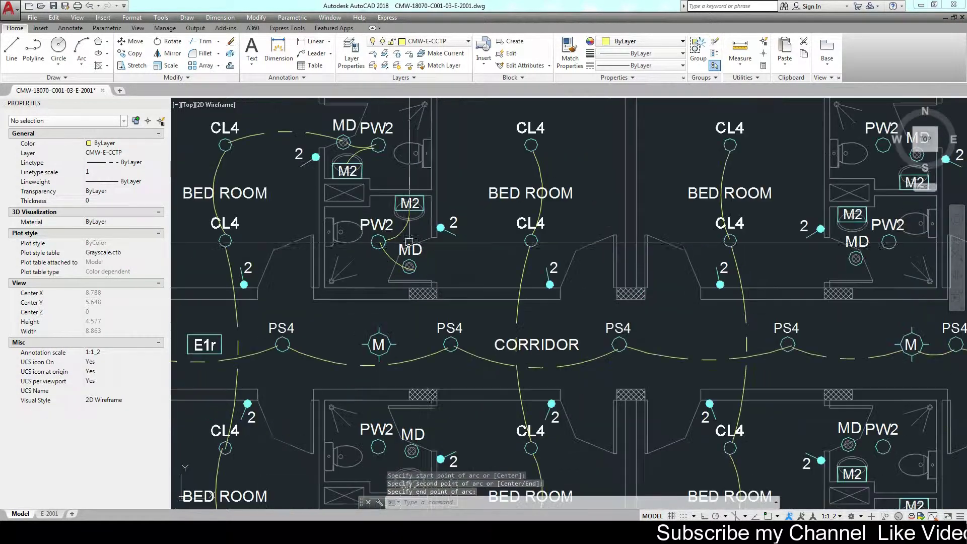
scroll(419, 273, up, 2)
- Start an arc at the MD fixture passing through the bedroom CL4 light
key(Return)
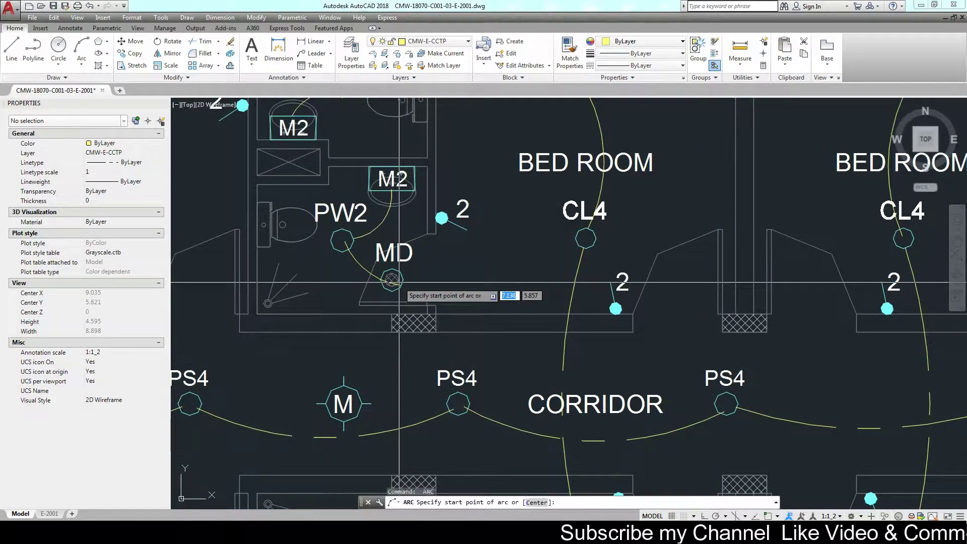
click(393, 278)
scroll(464, 273, down, 2)
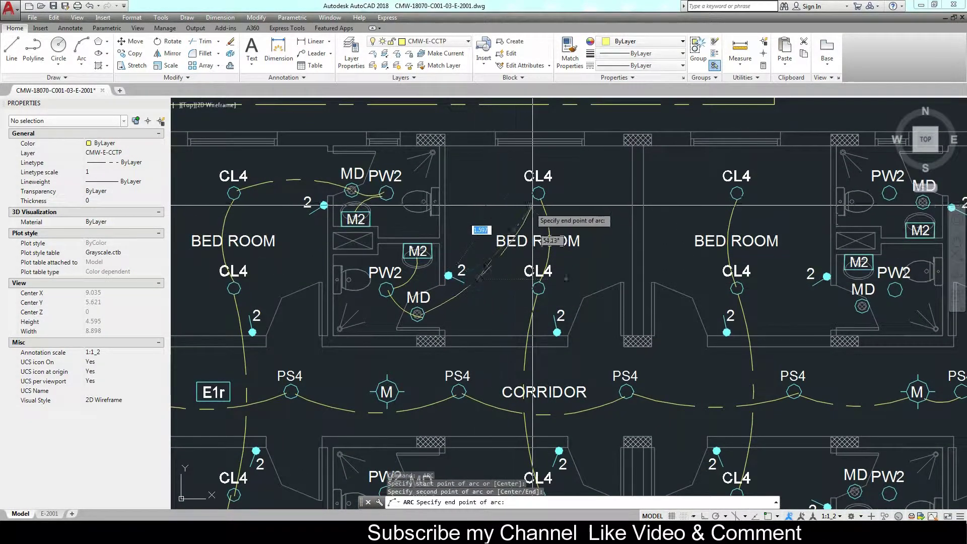
click(539, 193)
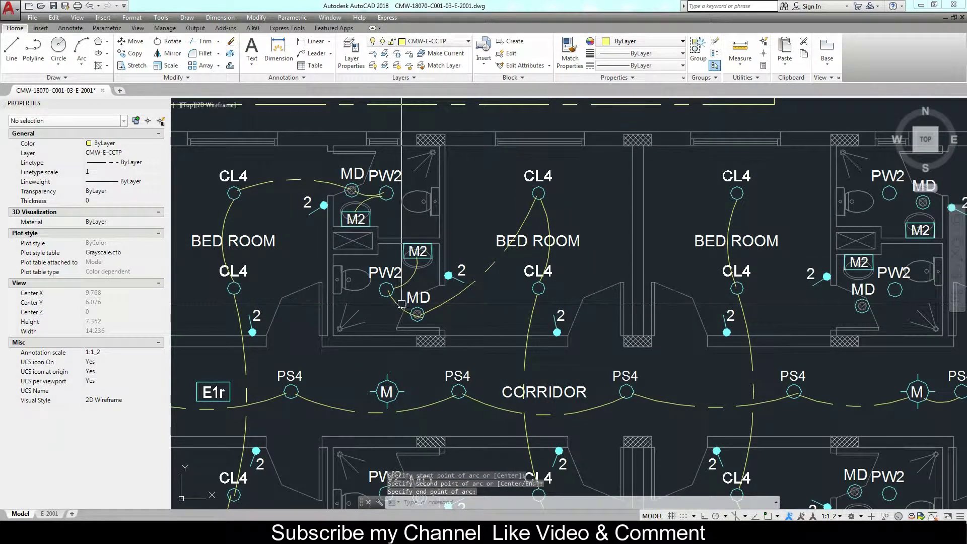
scroll(370, 304, up, 2)
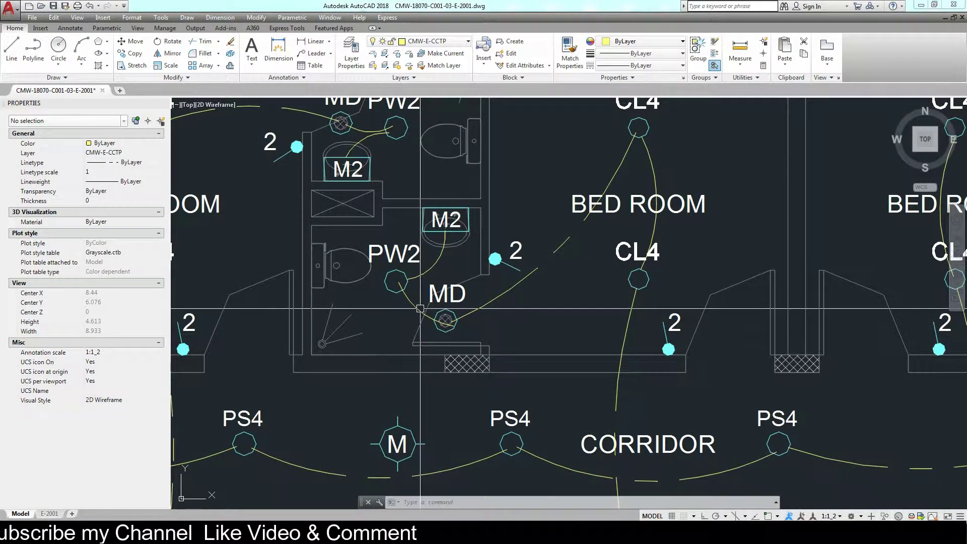
scroll(420, 308, down, 2)
scroll(428, 307, down, 2)
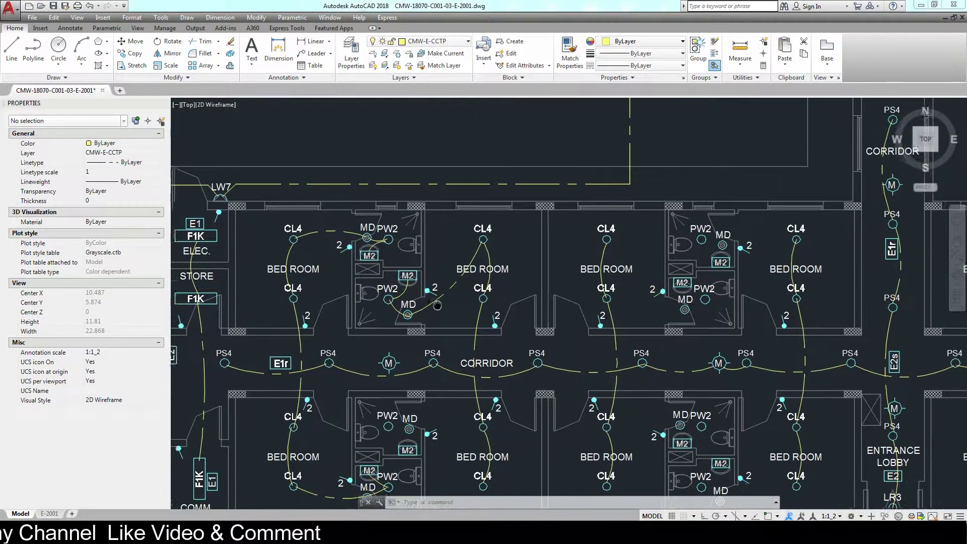
middle_drag(437, 305, 407, 202)
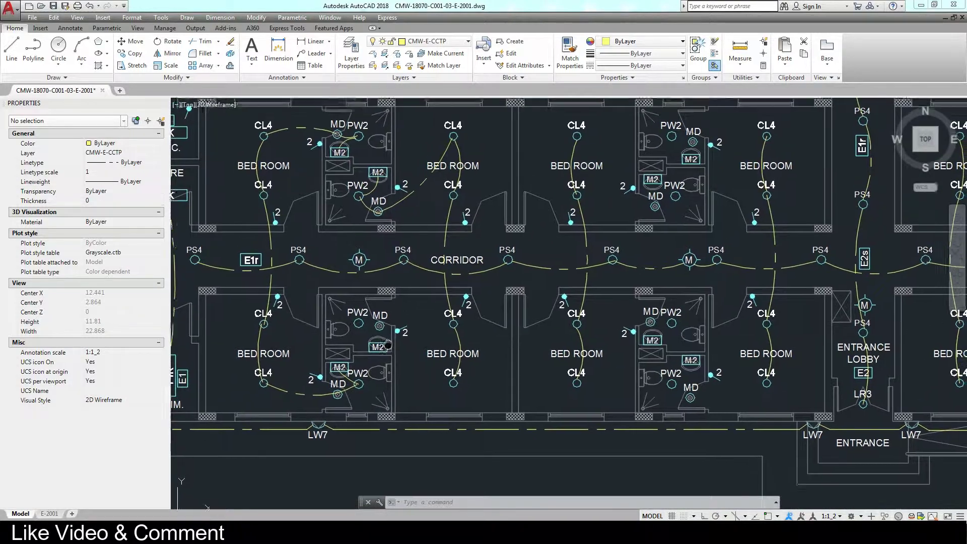
scroll(357, 324, up, 5)
scroll(356, 318, up, 1)
- In the next bathroom, arc from the PW2 fixture to the M2 fixture
text(a)
key(Return)
click(358, 307)
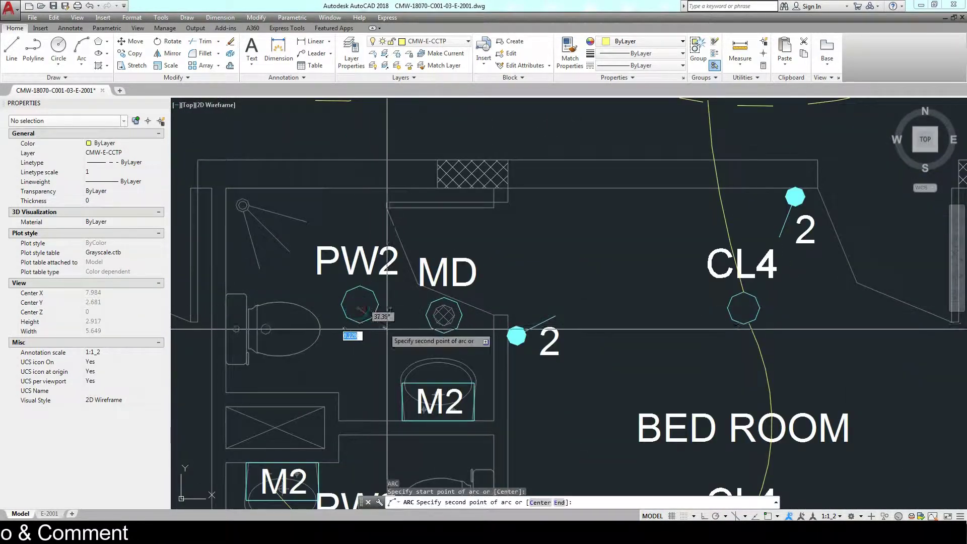
click(398, 347)
click(433, 388)
- Arc to the MD fixture, then from MD past M2 to the bedroom ceiling light
key(Return)
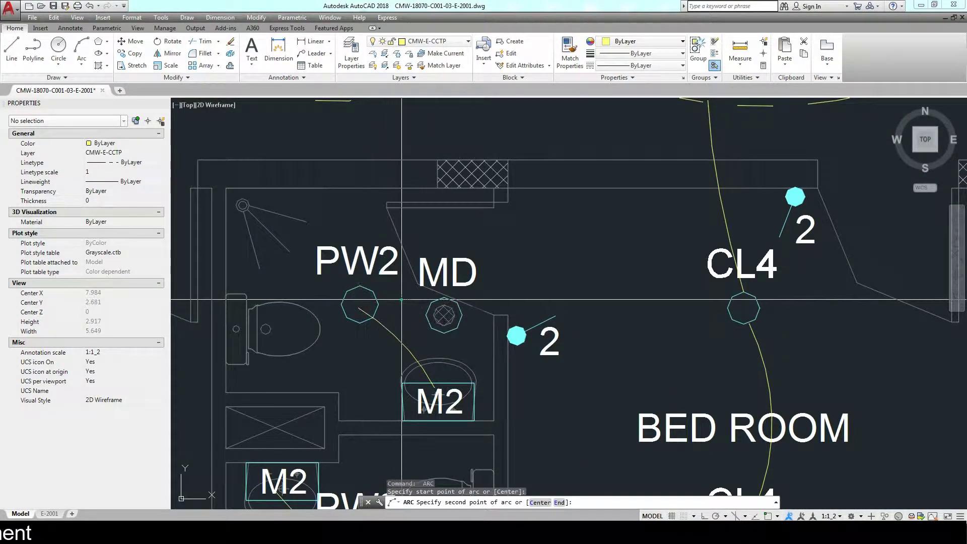
click(442, 315)
key(Return)
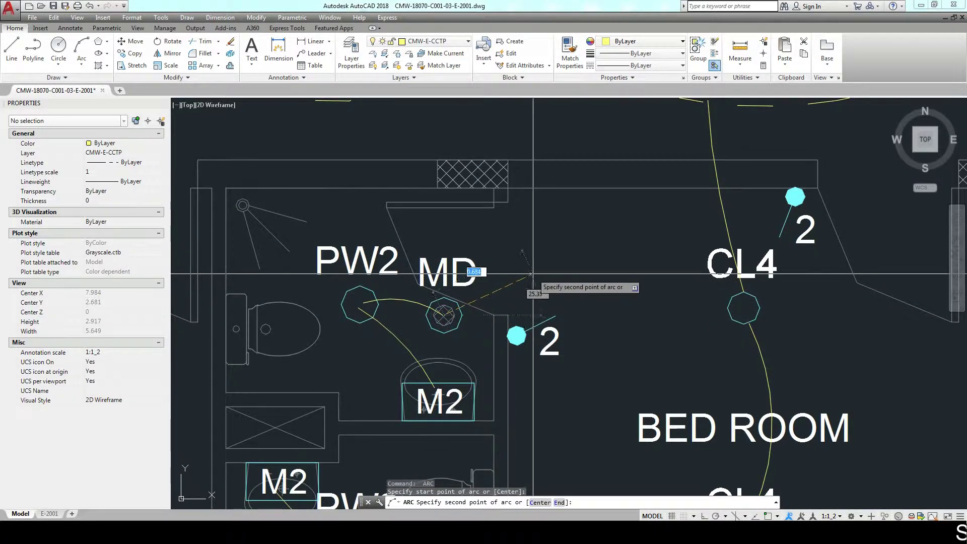
scroll(533, 274, down, 2)
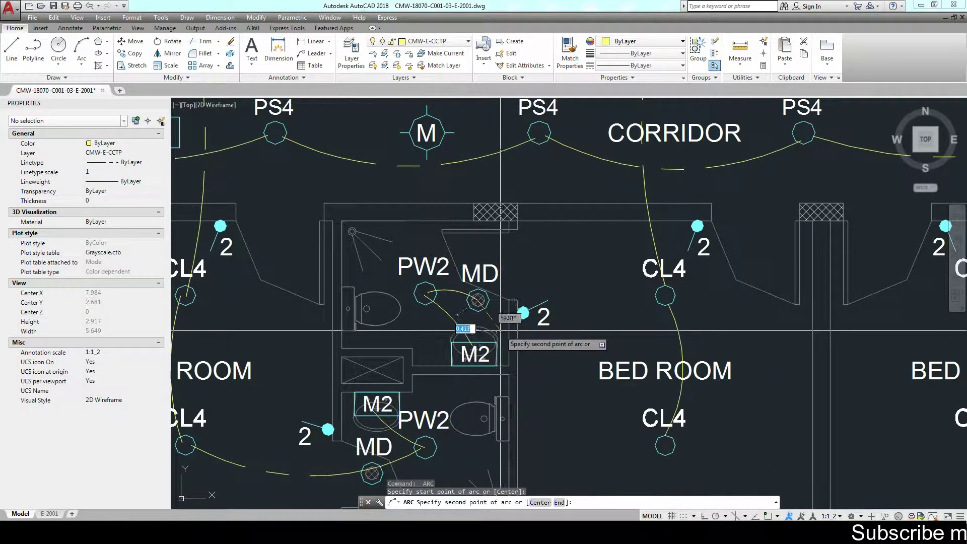
click(519, 350)
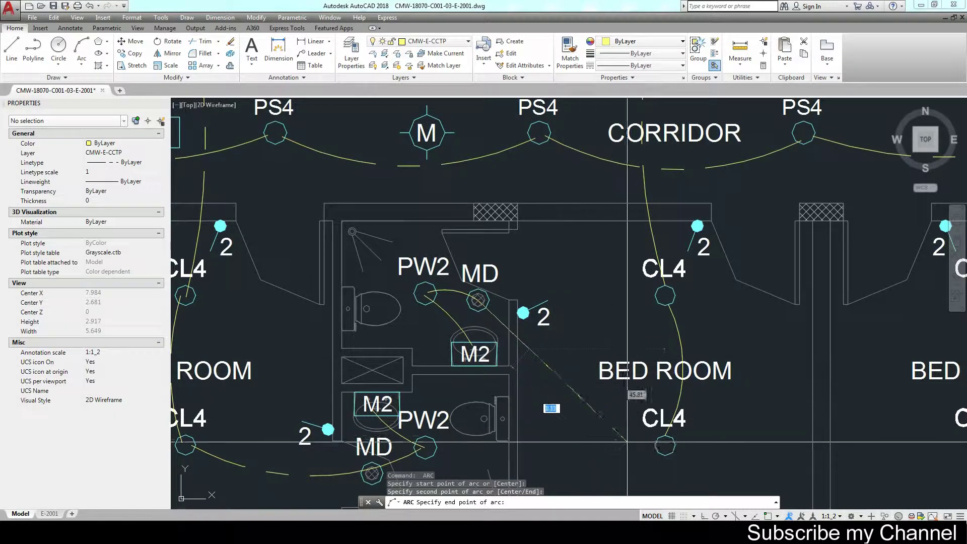
click(658, 442)
scroll(378, 352, down, 3)
scroll(378, 352, up, 1)
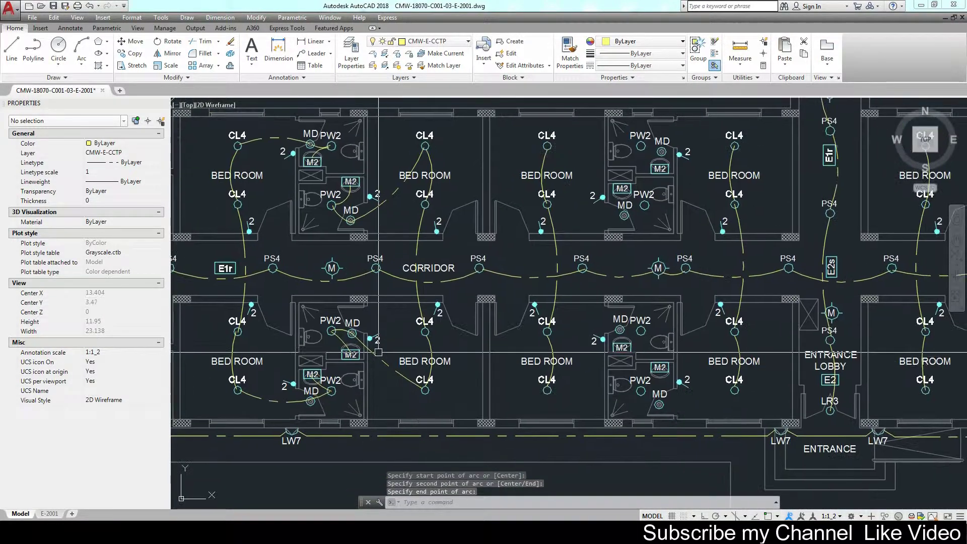
middle_drag(397, 333, 344, 336)
middle_drag(364, 382, 444, 379)
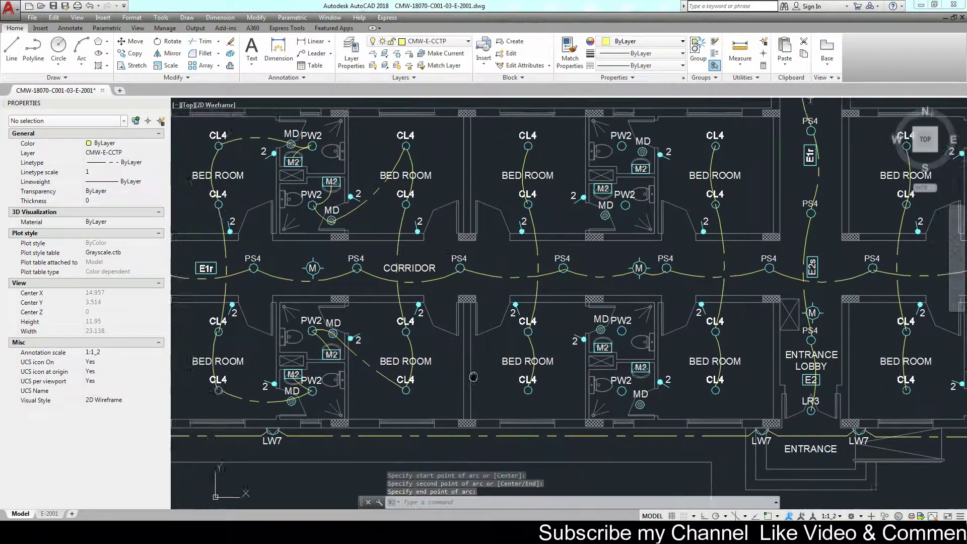
middle_drag(358, 384, 435, 376)
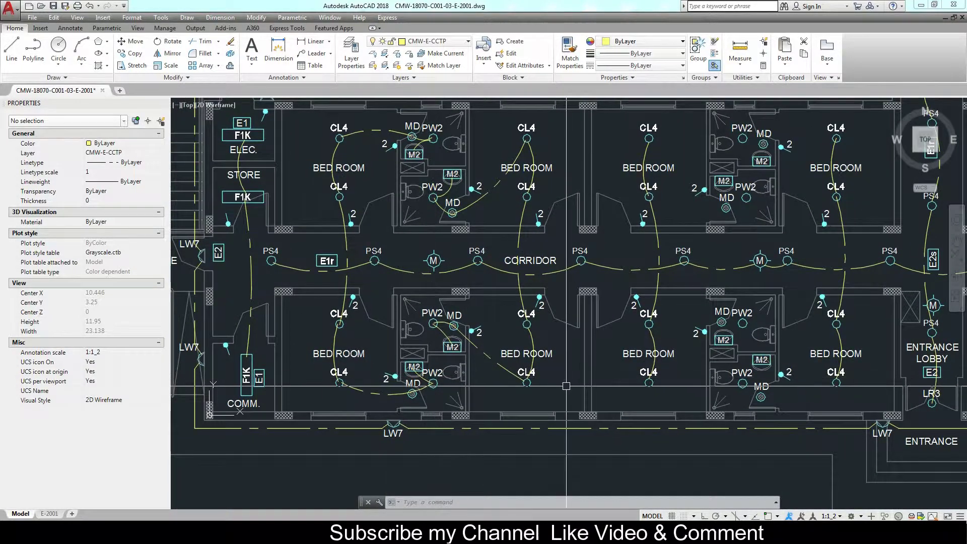
- Draw an ARC wire from the CL4 ceiling light through a midpoint to the MD bathroom light
scroll(723, 377, up, 4)
text(arc)
key(Return)
click(537, 396)
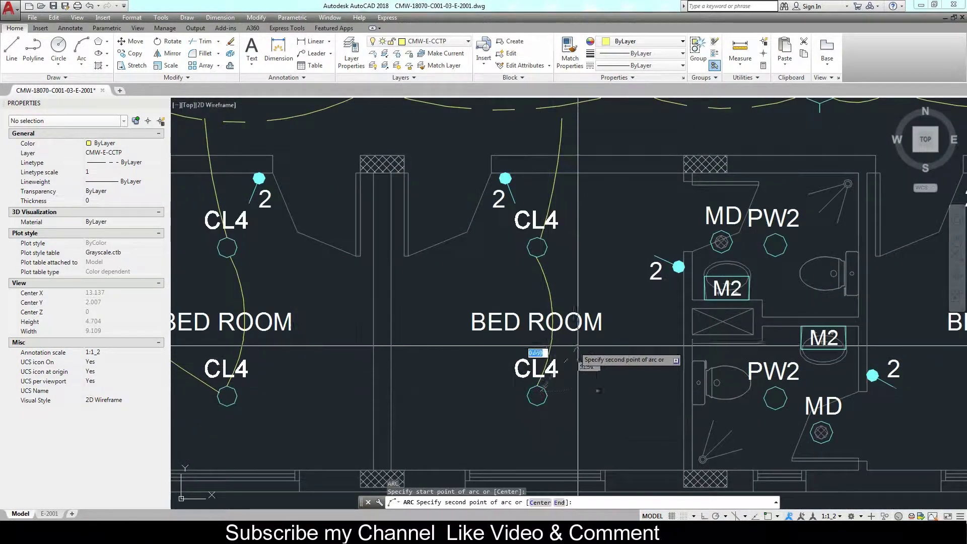
click(618, 338)
click(721, 242)
scroll(566, 408, down, 4)
scroll(566, 408, up, 4)
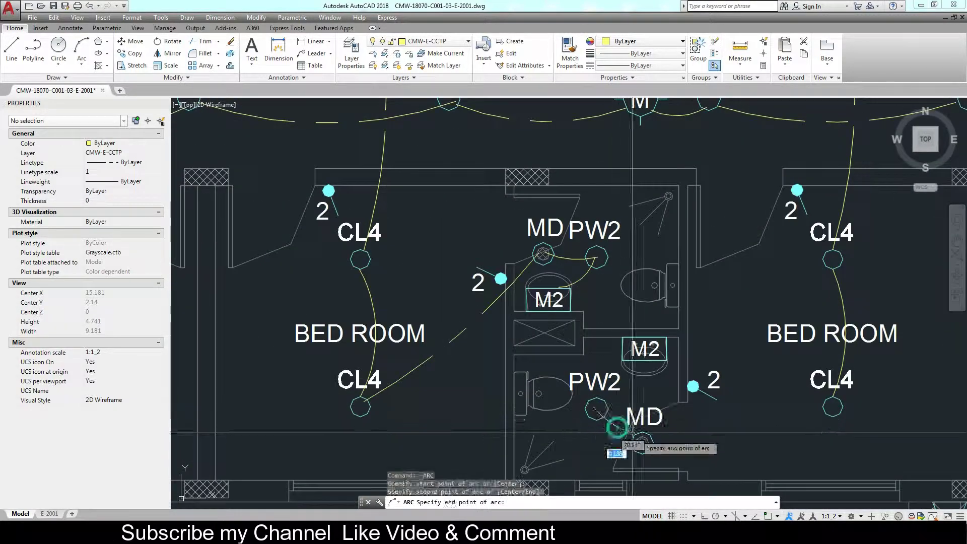
key(Escape)
- In the next bedroom pair, arc-wire the PW2 light via the MD light to the CL4 light
middle_drag(658, 421, 281, 417)
scroll(281, 418, down, 4)
scroll(216, 196, up, 4)
key(Return)
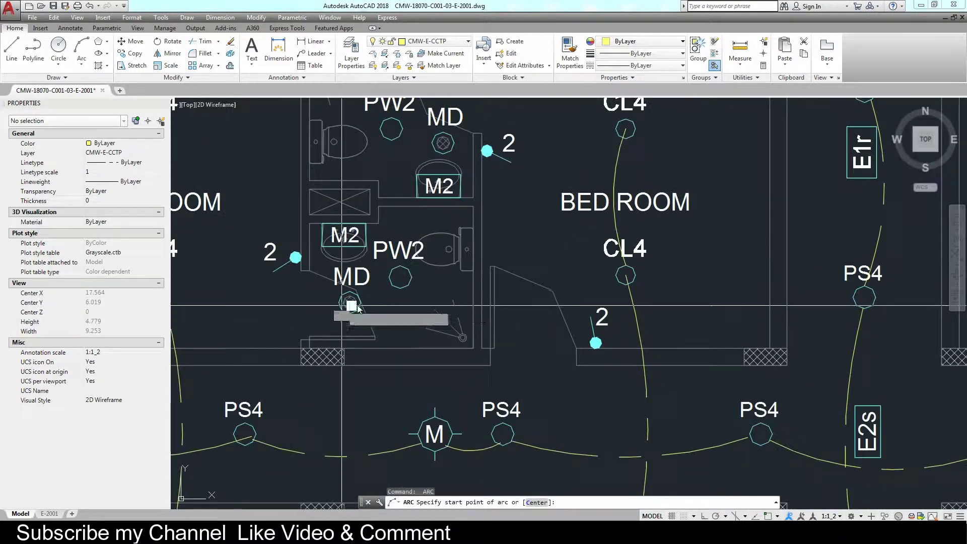
click(400, 278)
click(349, 303)
middle_drag(349, 304, 522, 304)
click(330, 132)
mouse_move(815, 151)
middle_down()
mouse_move(608, 258)
mouse_move(565, 162)
middle_up()
- In the lower bedroom pair, arc-wire the MD bathroom light to the neighbouring CL4 ceiling light
key(Return)
scroll(608, 263, down, 2)
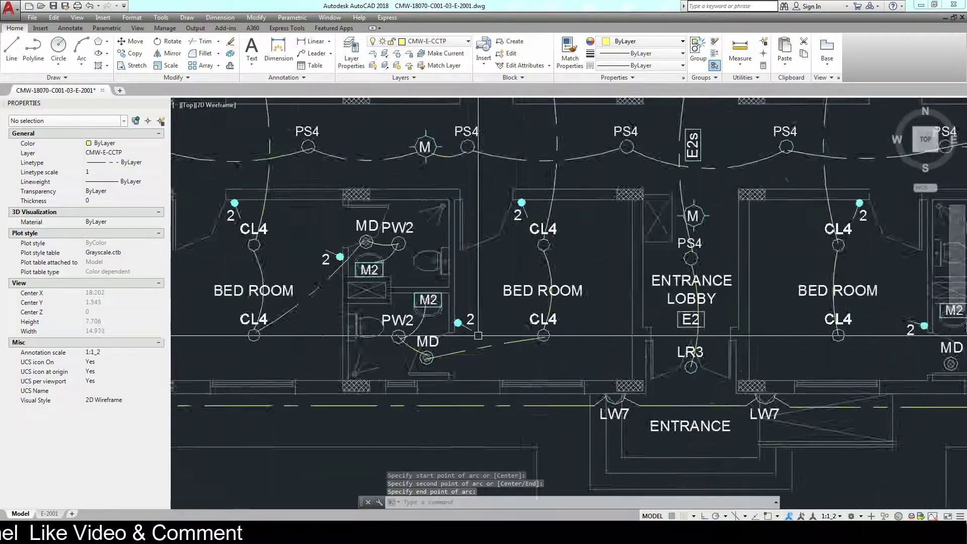
scroll(565, 161, down, 2)
scroll(377, 413, up, 3)
click(505, 399)
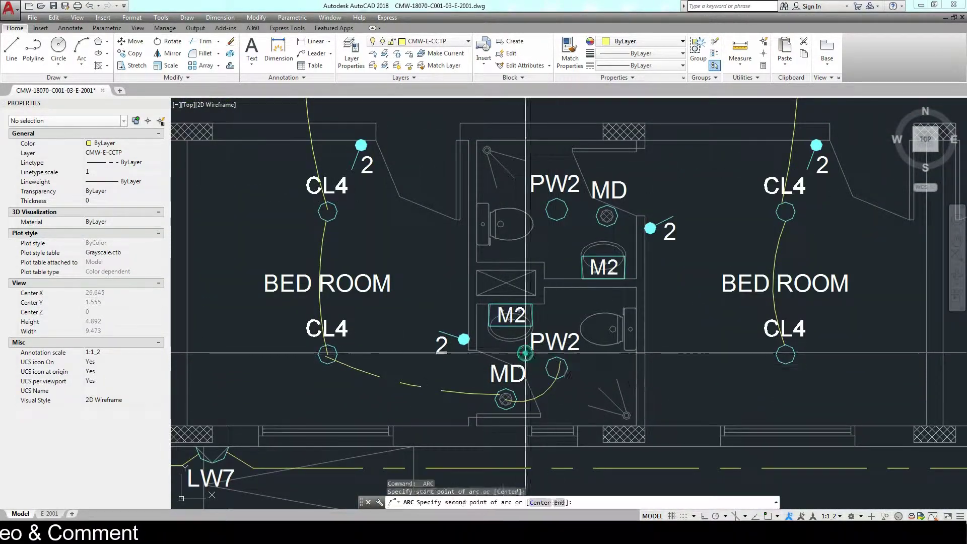
middle_drag(590, 215, 547, 293)
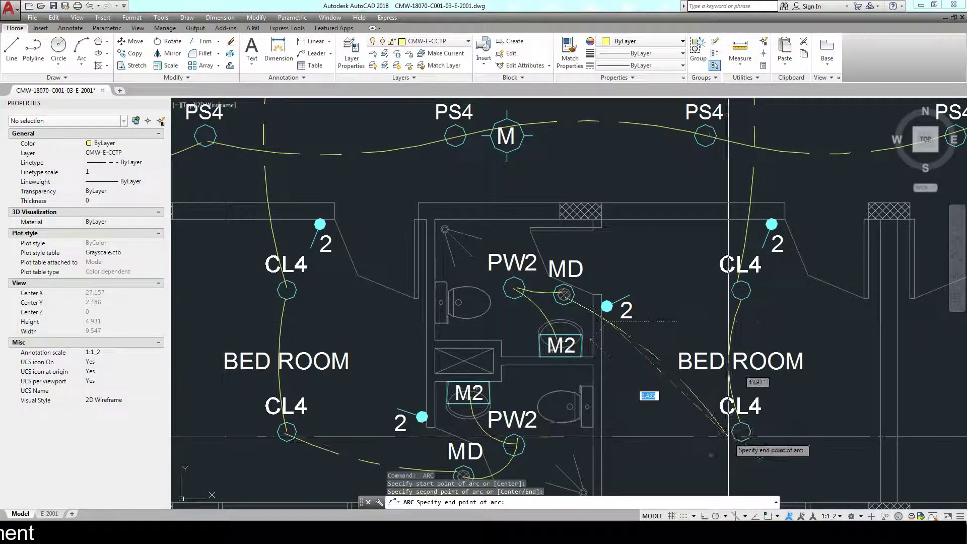
click(728, 436)
- In the next room pair, draw an arc wire ending at the MD bathroom light
key(Return)
scroll(728, 436, down, 2)
middle_drag(871, 262, 528, 274)
scroll(528, 274, up, 2)
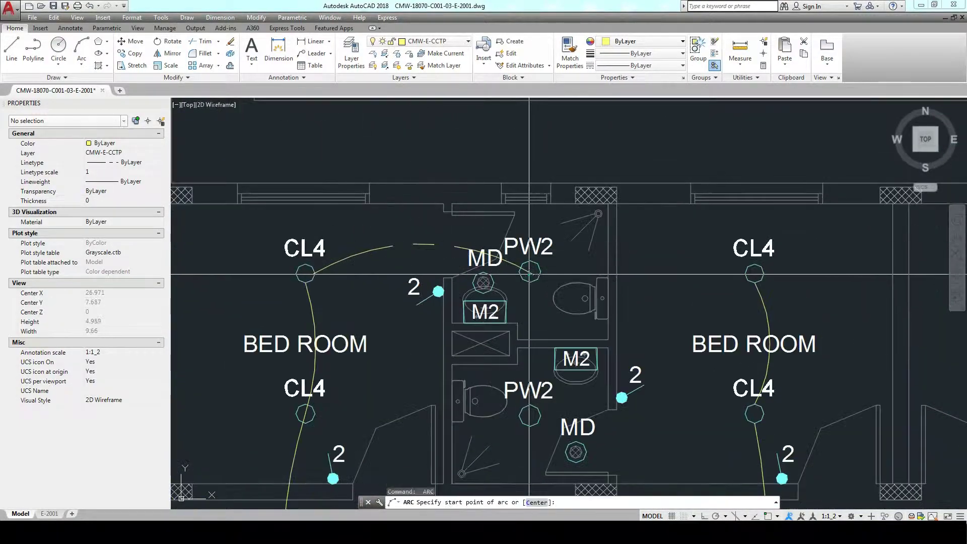
click(482, 295)
key(Return)
scroll(483, 296, down, 4)
scroll(433, 295, up, 4)
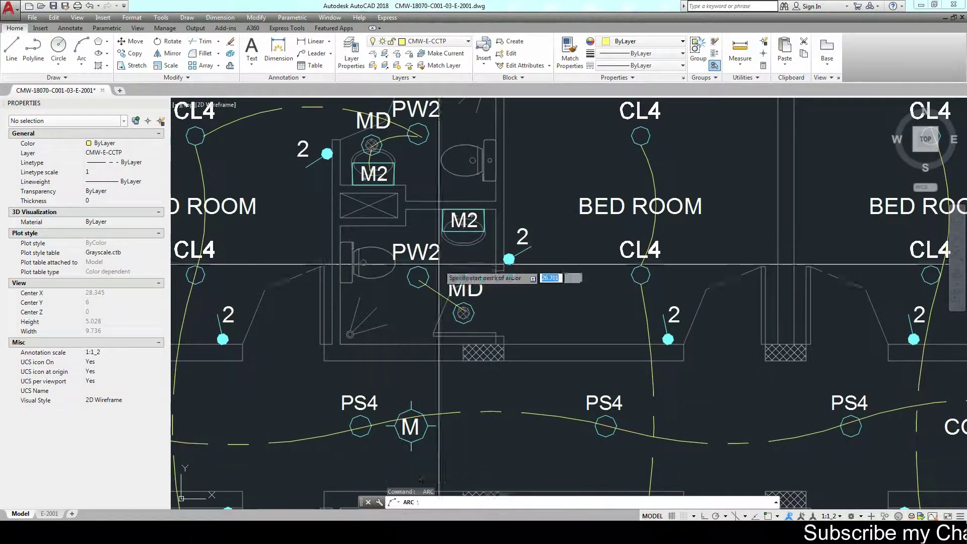
- Arc-wire an MD bathroom light through a midpoint to the PW2 light
key(Return)
scroll(640, 144, down, 3)
scroll(413, 302, up, 3)
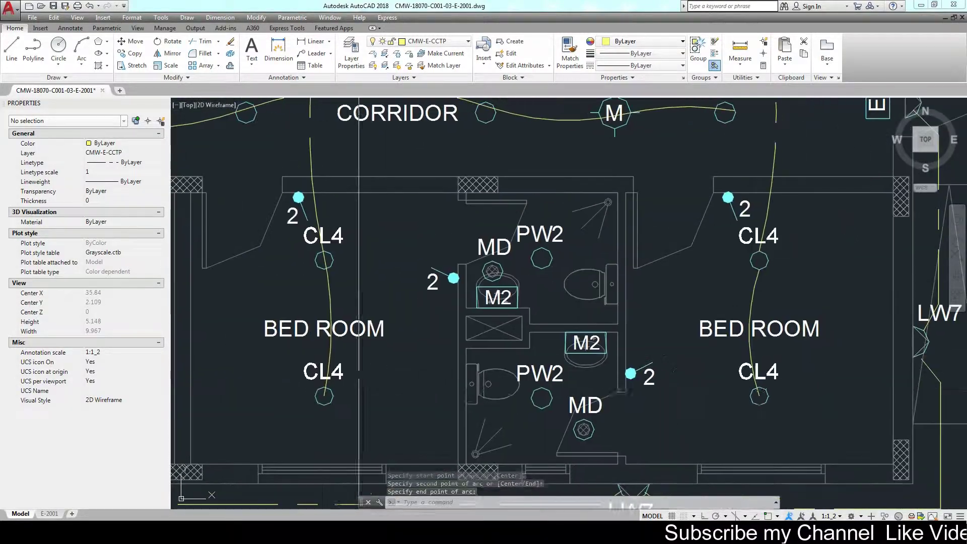
click(324, 396)
click(387, 337)
scroll(500, 292, down, 3)
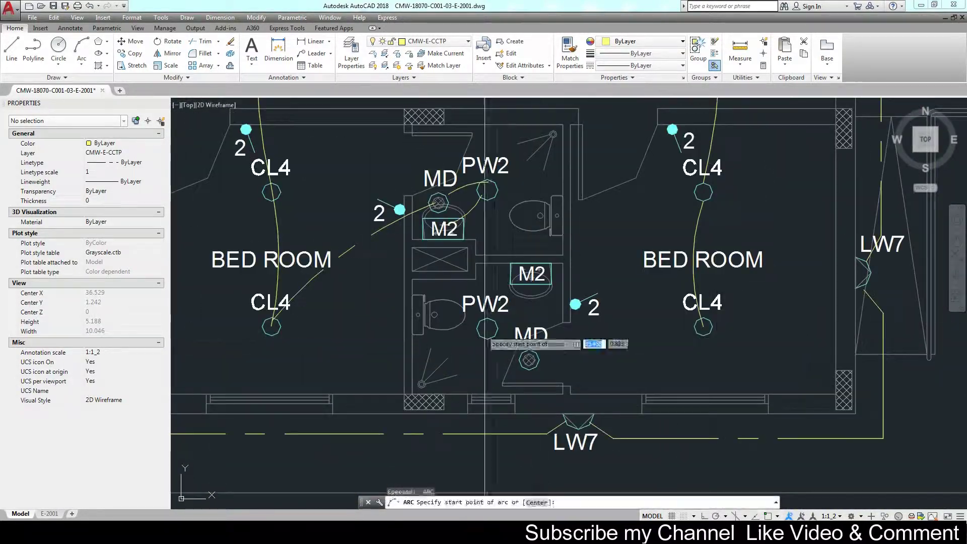
scroll(504, 312, down, 2)
click(539, 396)
scroll(584, 240, up, 4)
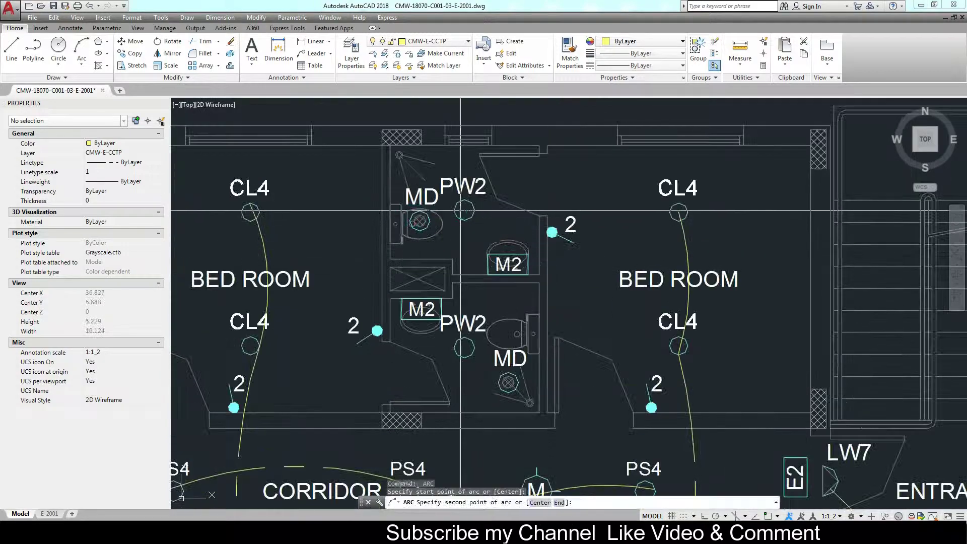
- Draw one more arc from a bathroom light past the PW2 light to its end point
key(Return)
click(463, 393)
click(464, 347)
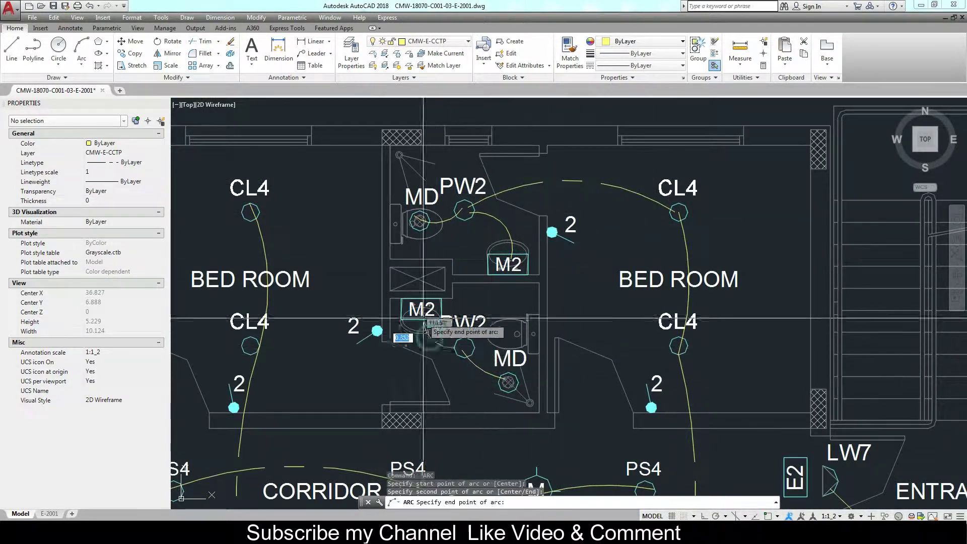
click(380, 286)
click(463, 347)
scroll(464, 346, down, 4)
scroll(594, 306, up, 2)
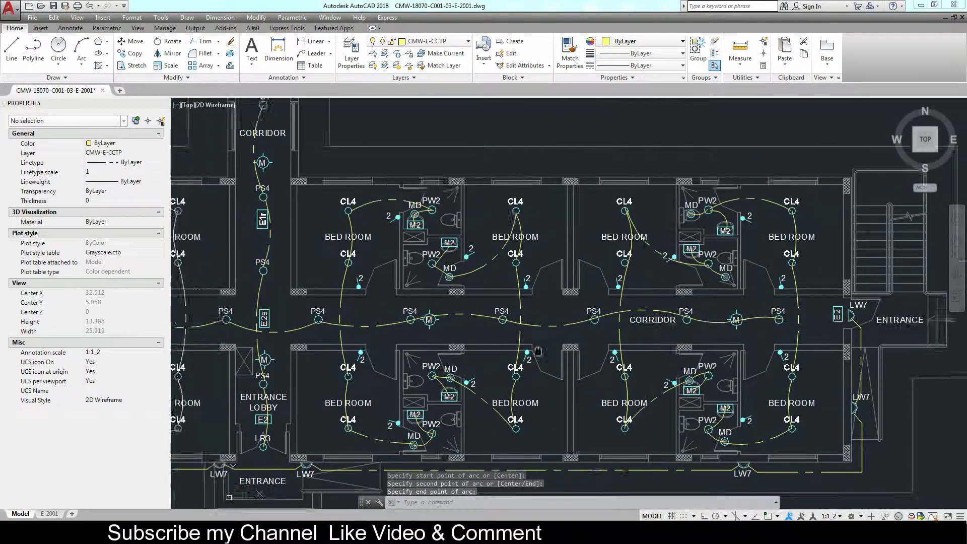
scroll(595, 306, up, 1)
scroll(594, 306, down, 3)
scroll(569, 276, up, 1)
scroll(569, 277, up, 1)
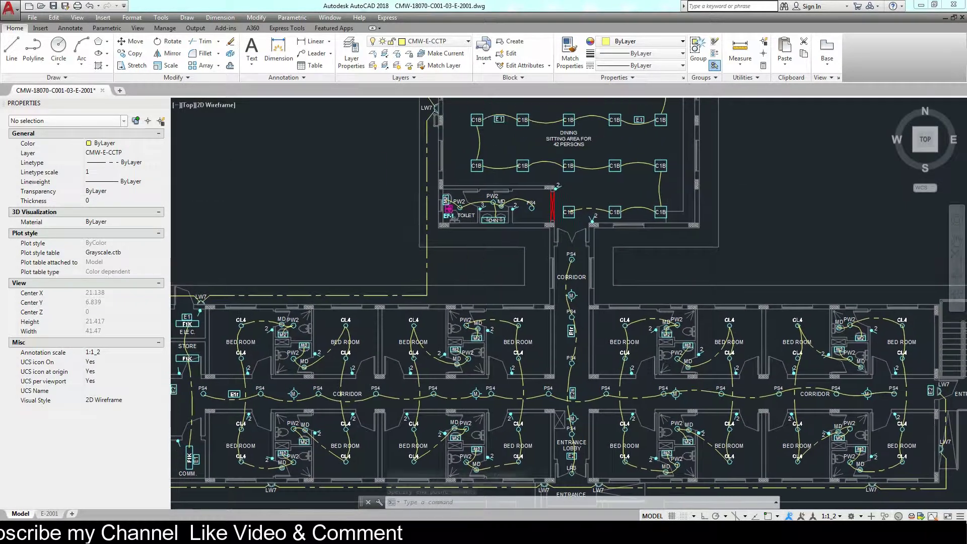
scroll(486, 207, down, 3)
scroll(491, 157, up, 3)
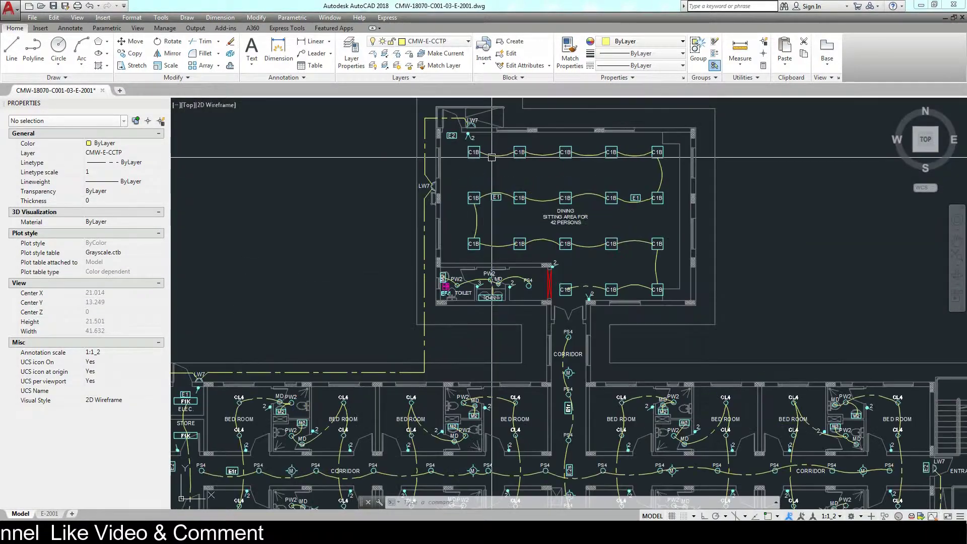
middle_drag(497, 381, 498, 279)
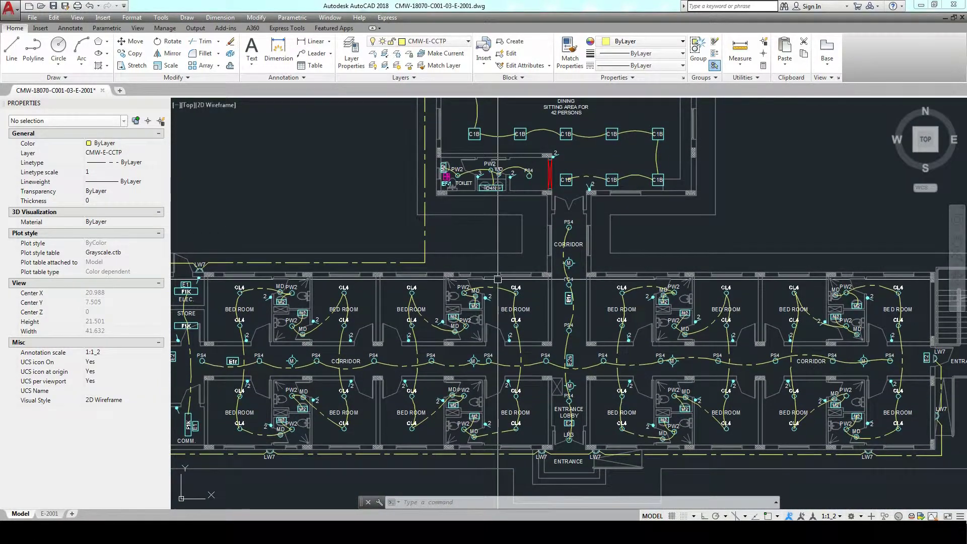
scroll(566, 167, up, 5)
scroll(559, 216, down, 6)
scroll(494, 302, up, 3)
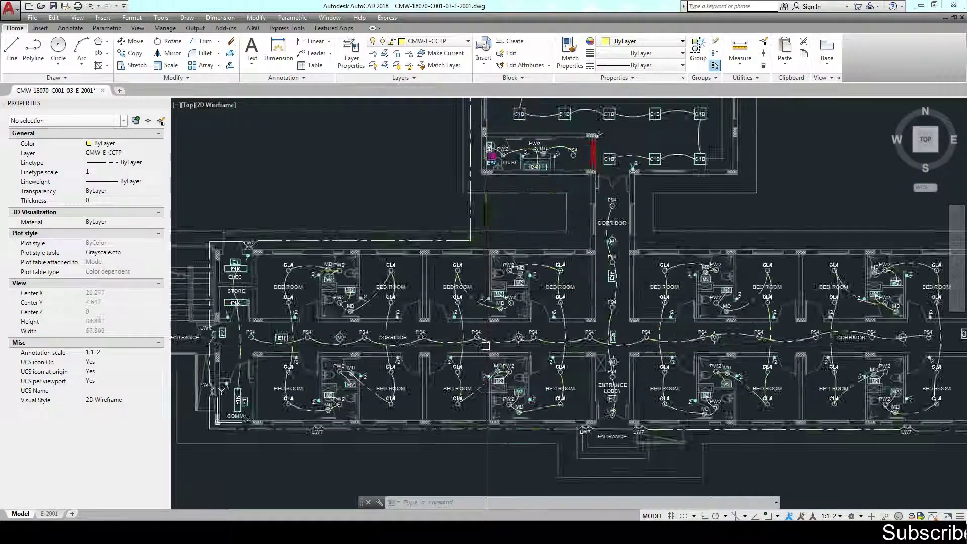
scroll(403, 274, up, 3)
middle_drag(403, 274, 456, 283)
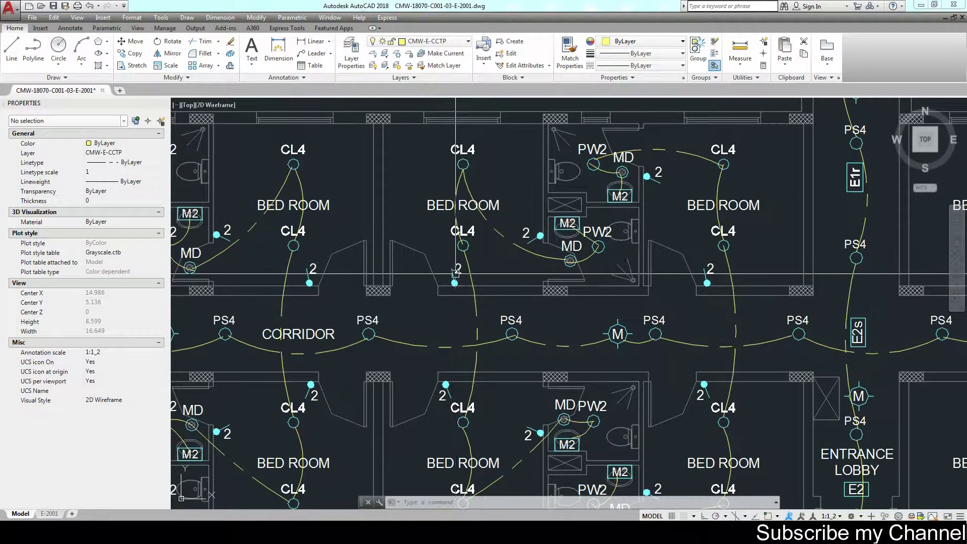
scroll(455, 274, down, 1)
scroll(455, 274, down, 2)
scroll(443, 312, up, 1)
mouse_move(454, 342)
middle_down()
mouse_move(436, 340)
mouse_move(466, 322)
middle_up()
scroll(433, 293, up, 4)
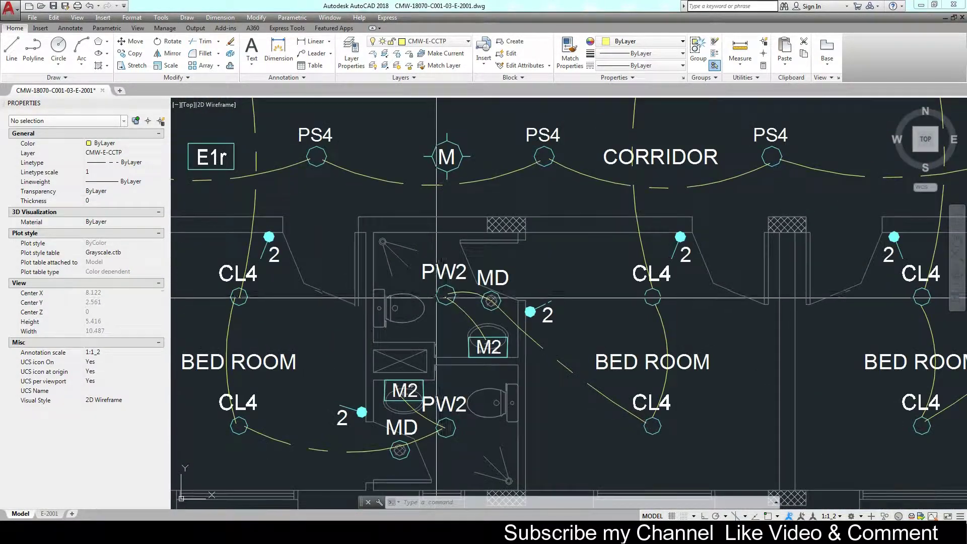
scroll(436, 297, down, 2)
scroll(473, 341, up, 1)
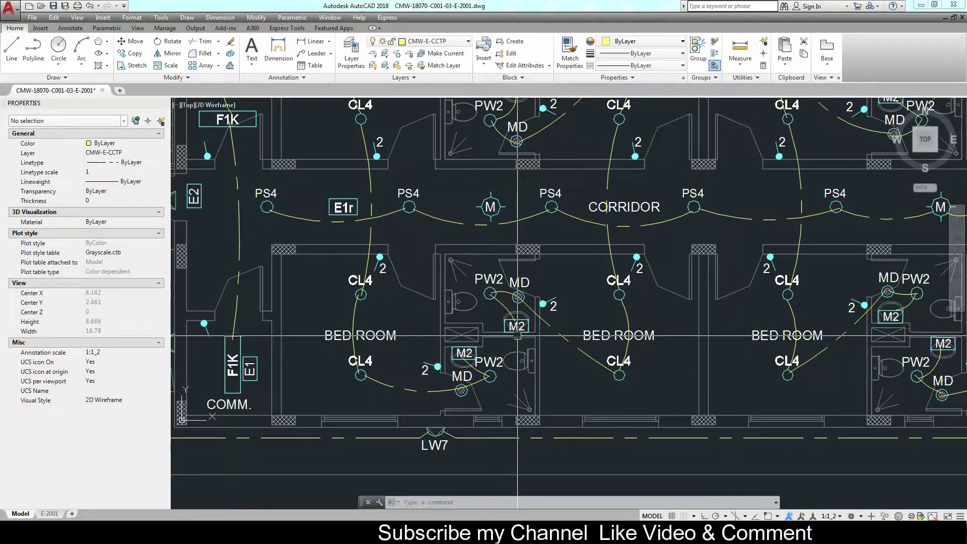
scroll(476, 337, up, 1)
scroll(481, 333, down, 5)
scroll(484, 332, up, 1)
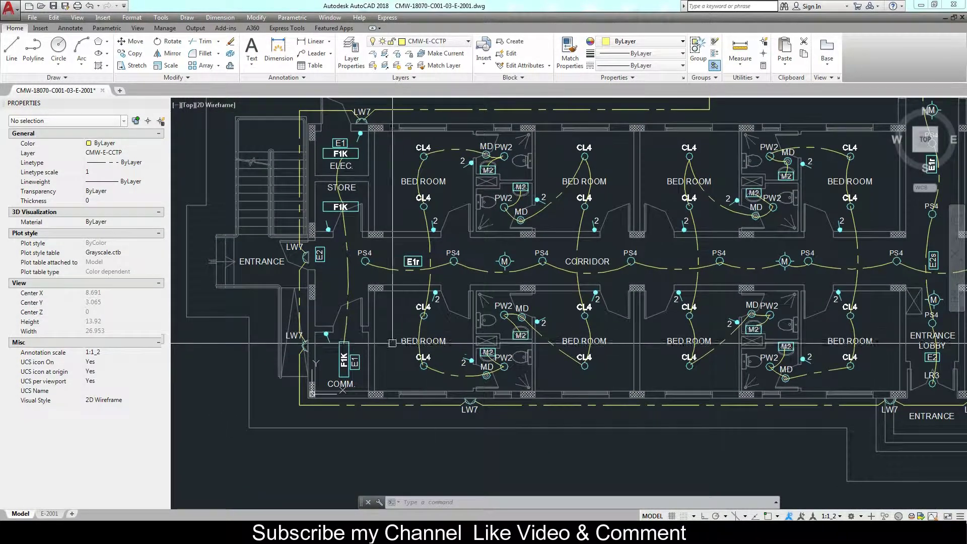
scroll(413, 368, down, 2)
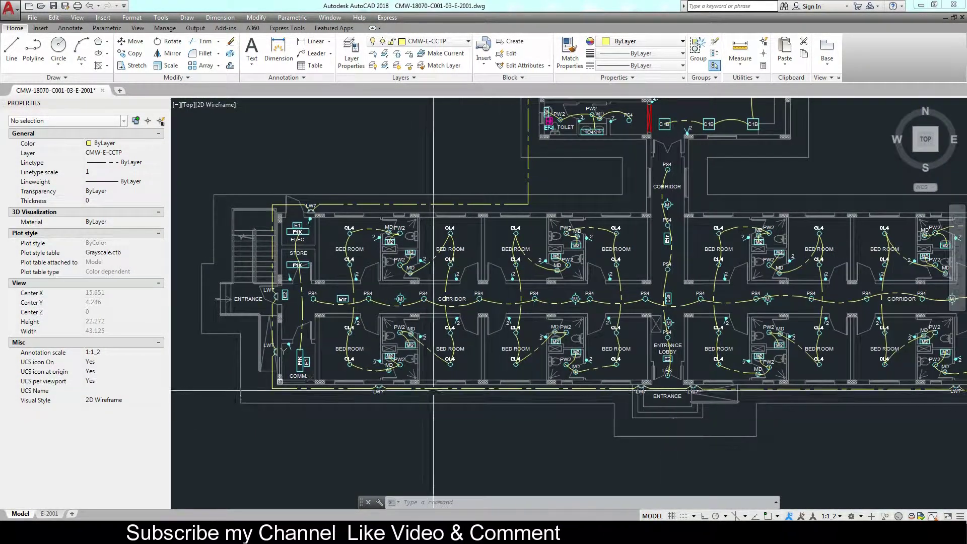
- Draw a trial arc from the light beside the F1K panel, then discard it
scroll(423, 382, up, 3)
scroll(302, 350, up, 7)
text(a)
key(Return)
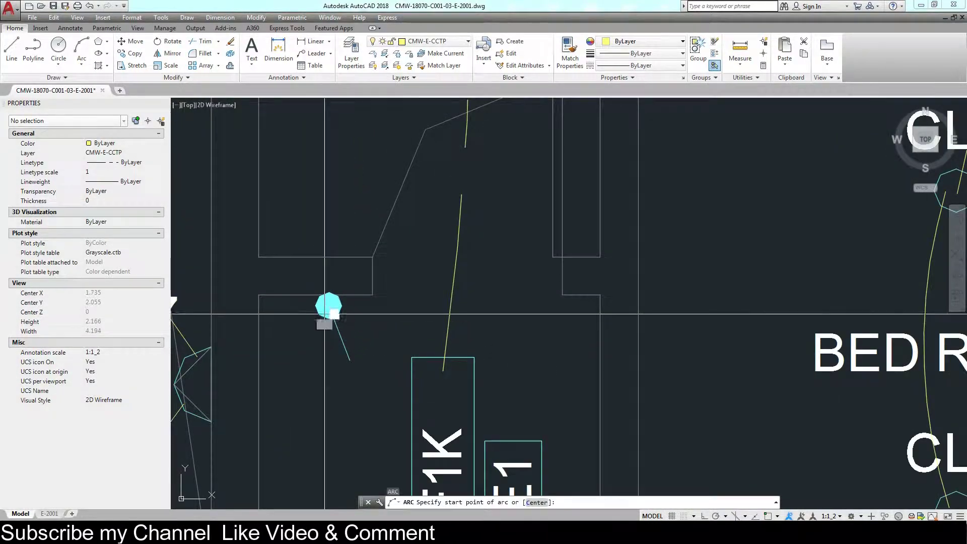
click(324, 313)
click(348, 385)
click(411, 431)
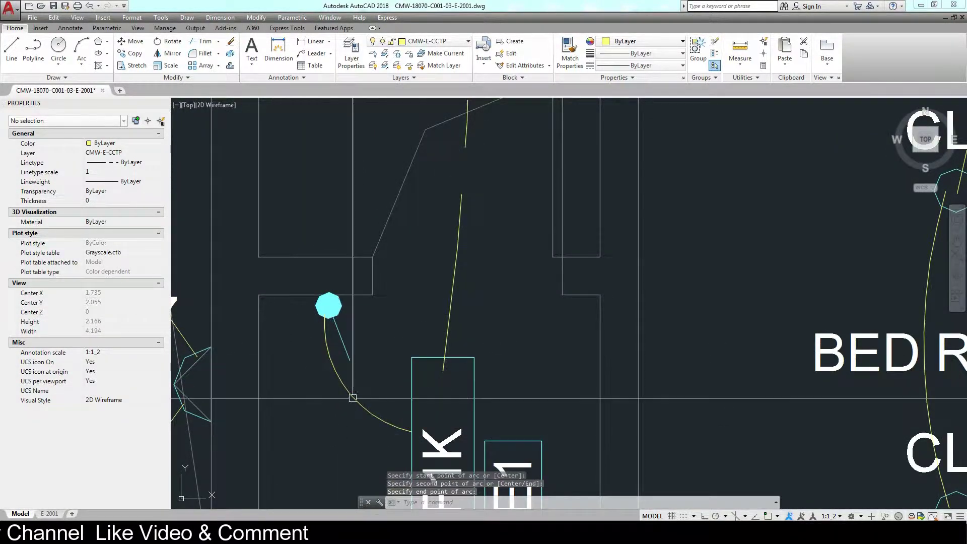
key(Escape)
- Pan across and zoom out to show the whole building's lighting layout
scroll(349, 379, down, 8)
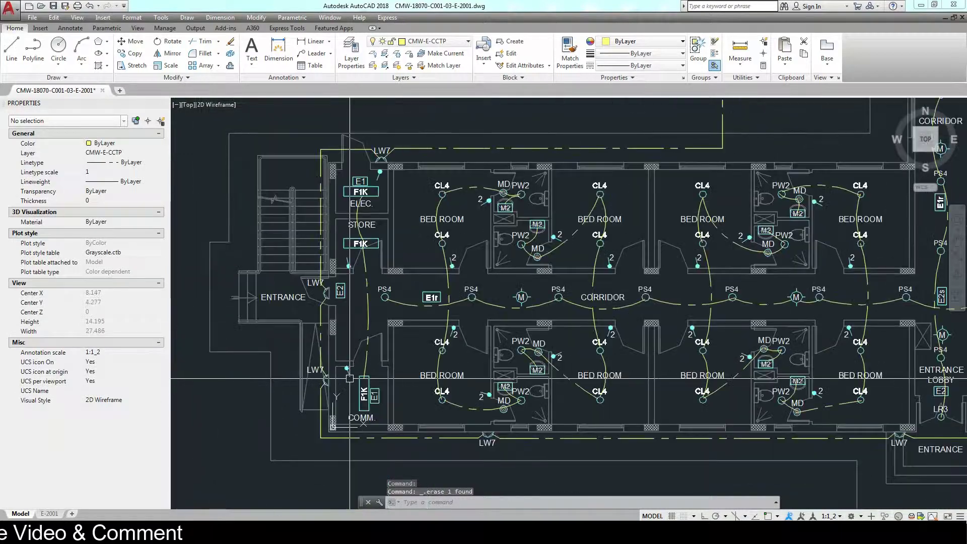
mouse_move(825, 322)
middle_down()
mouse_move(715, 350)
mouse_move(509, 375)
middle_up()
scroll(544, 360, down, 2)
scroll(564, 323, down, 3)
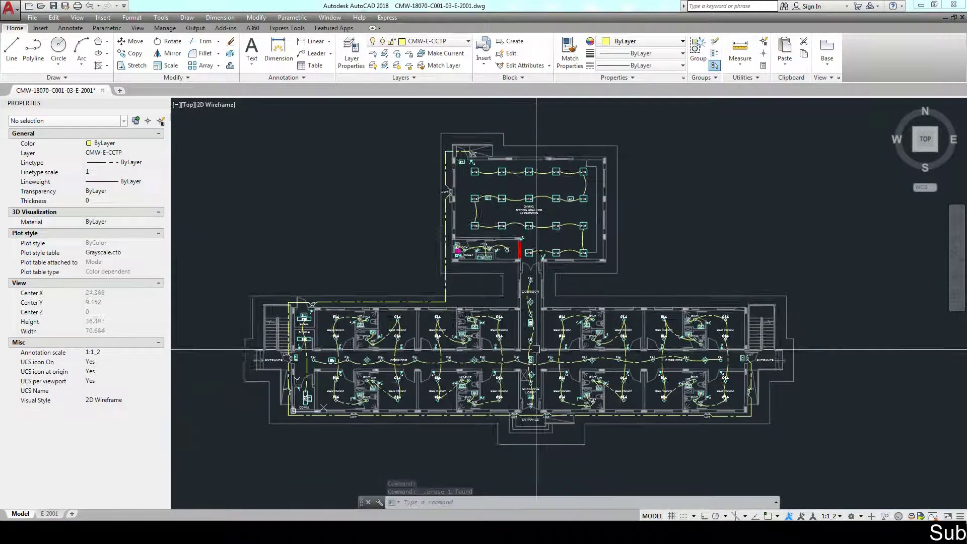